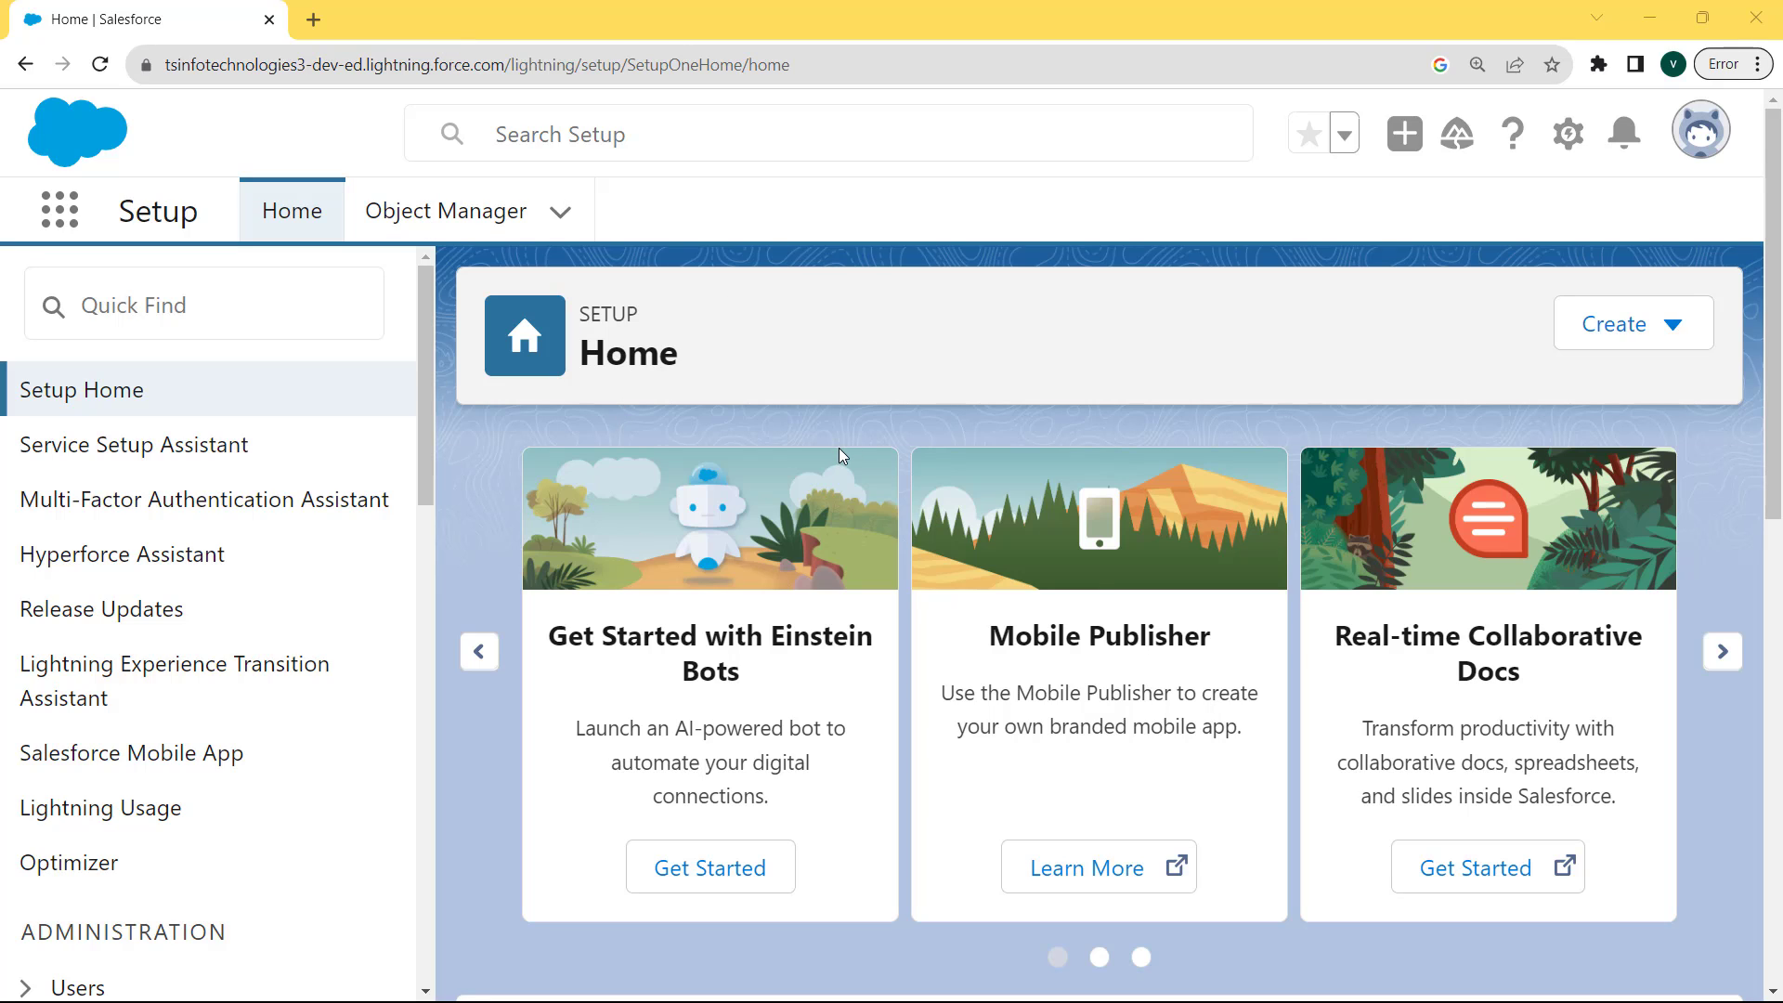
Step: Open Salesforce Setup Home in a new tab and go to Object Manager
left_click(1566, 140)
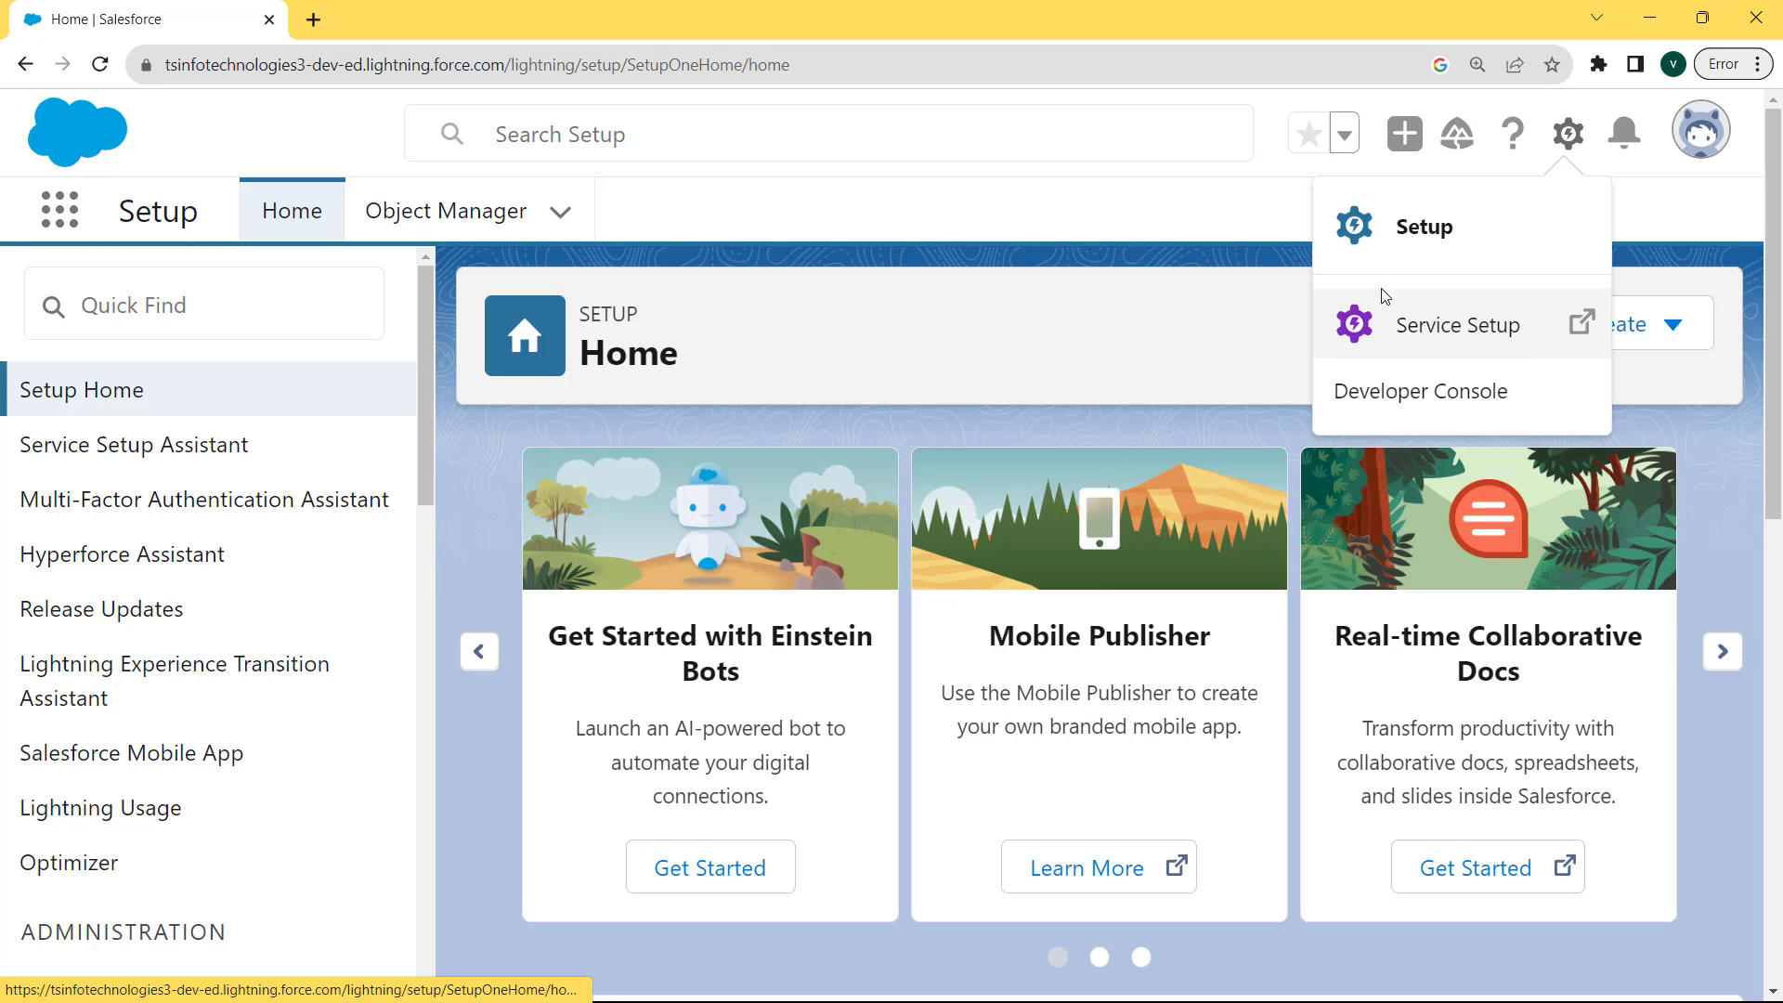
left_click(1403, 243)
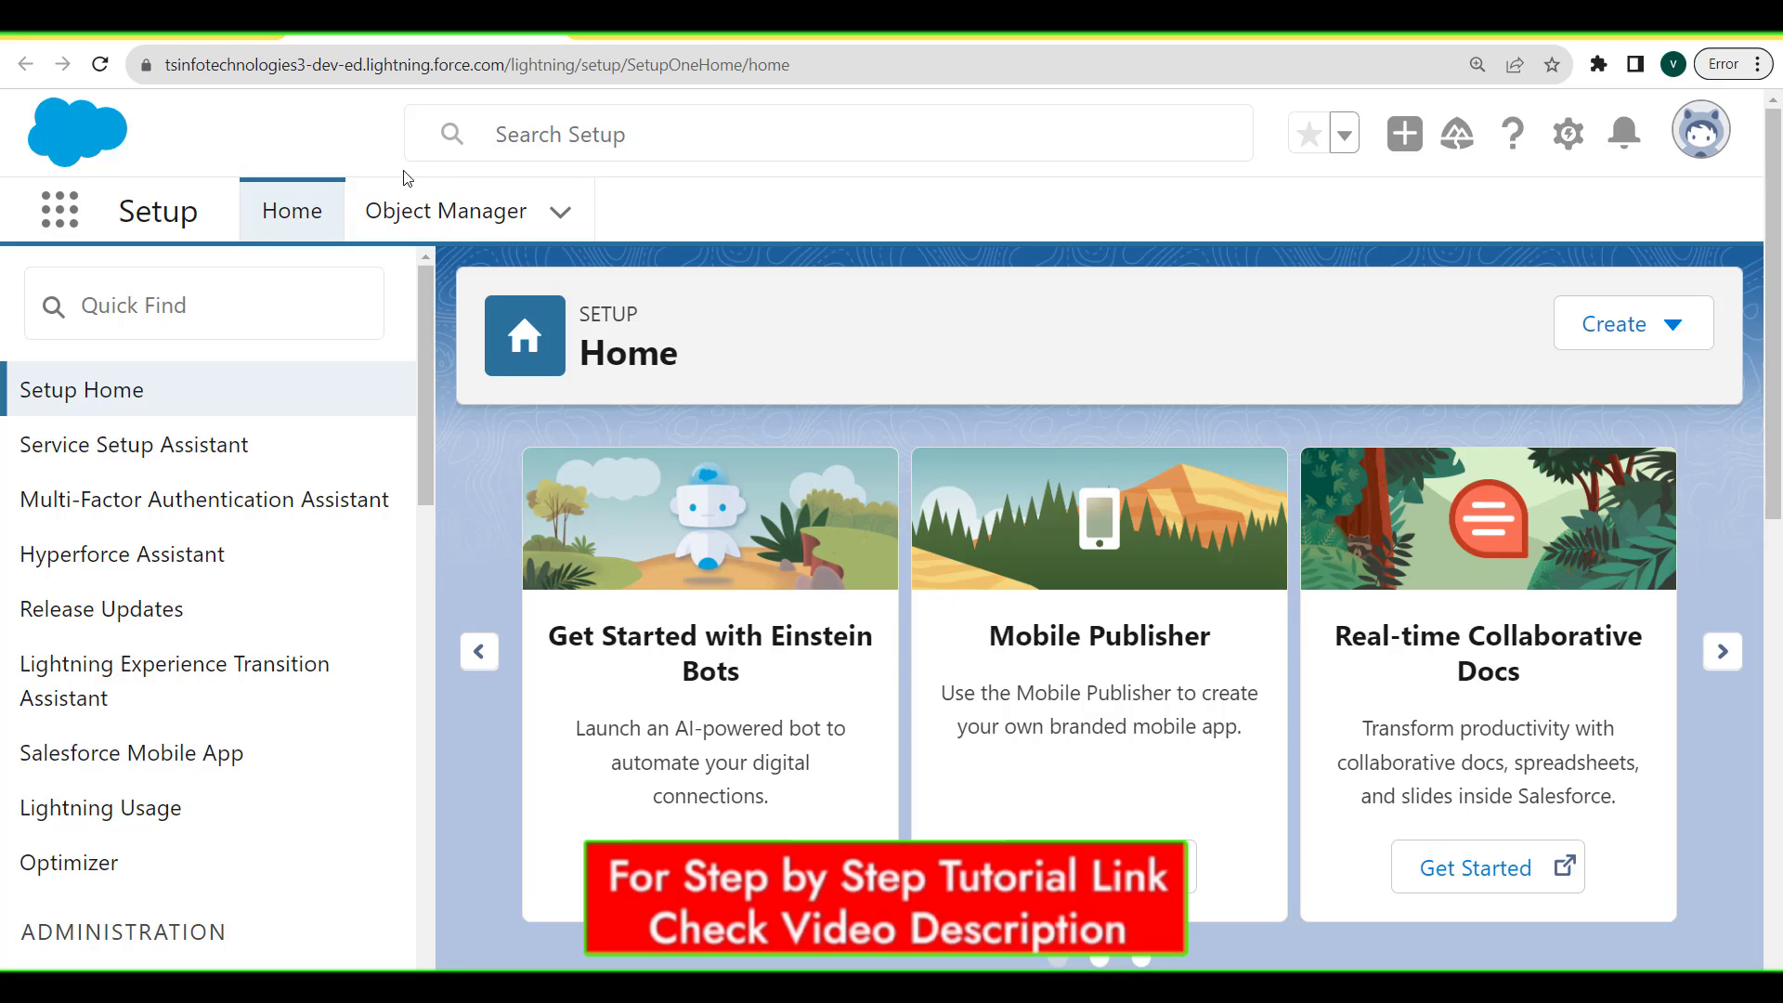
left_click(430, 219)
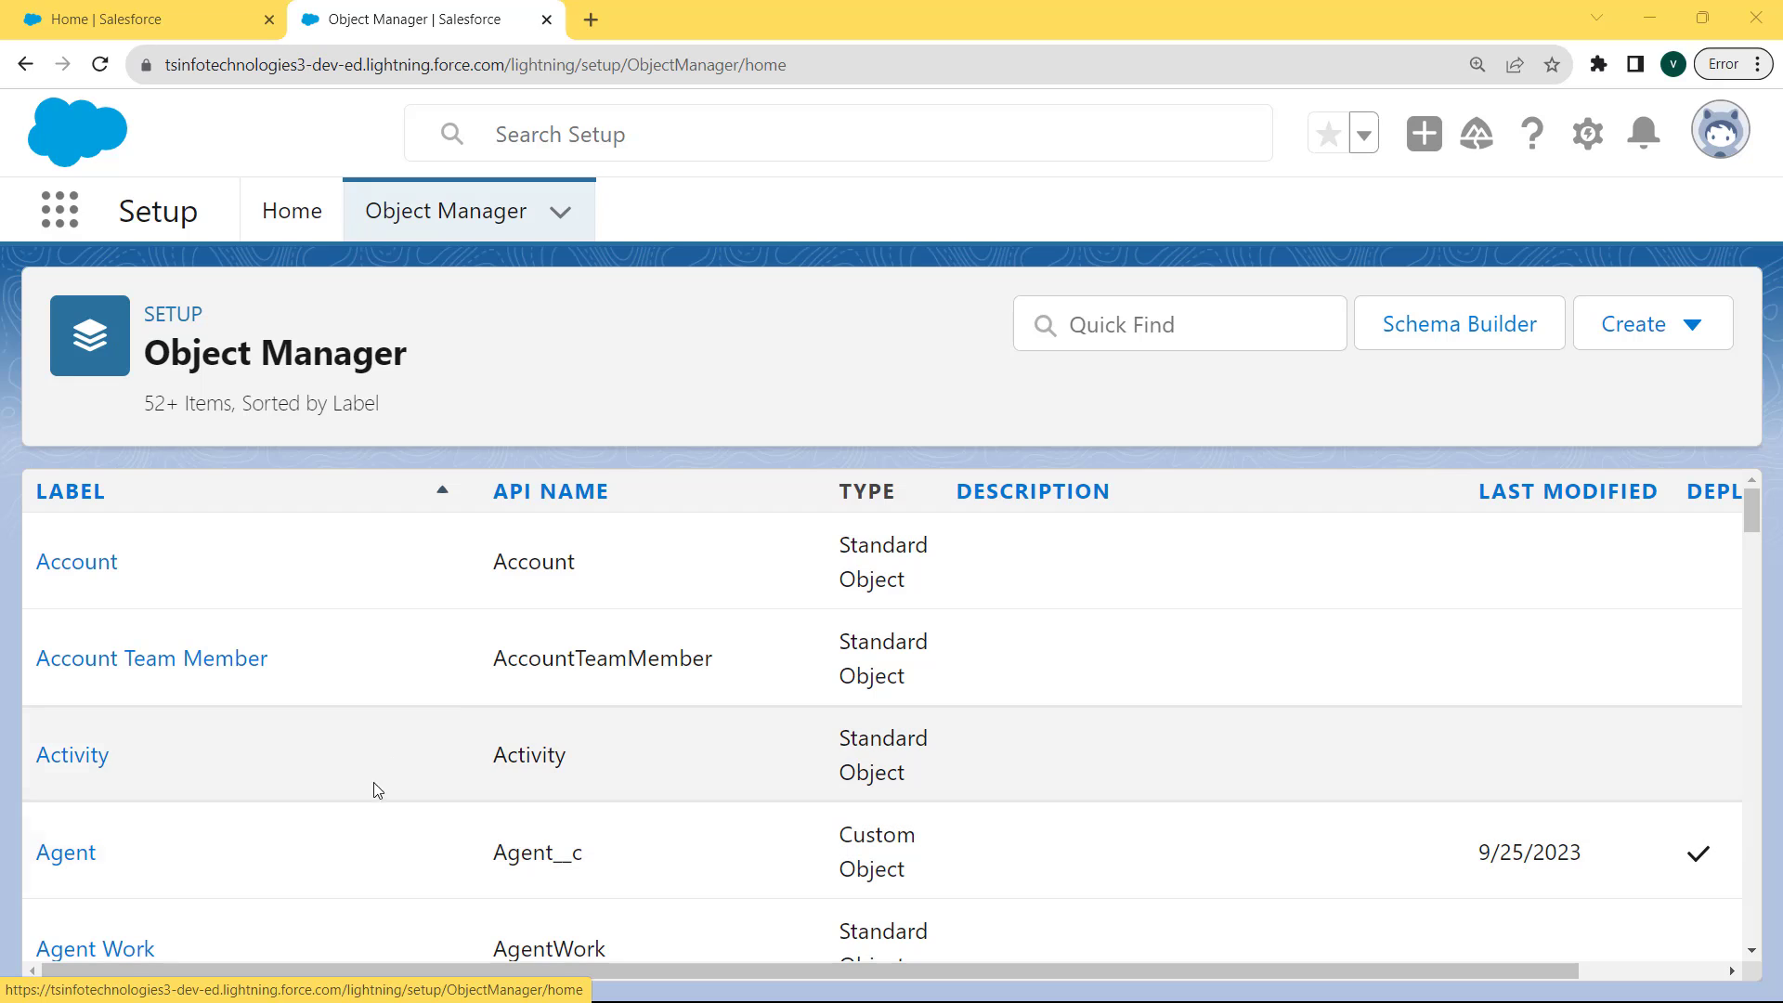
Step: Open Account's Fields & Relationships and start a new custom field
left_click(75, 564)
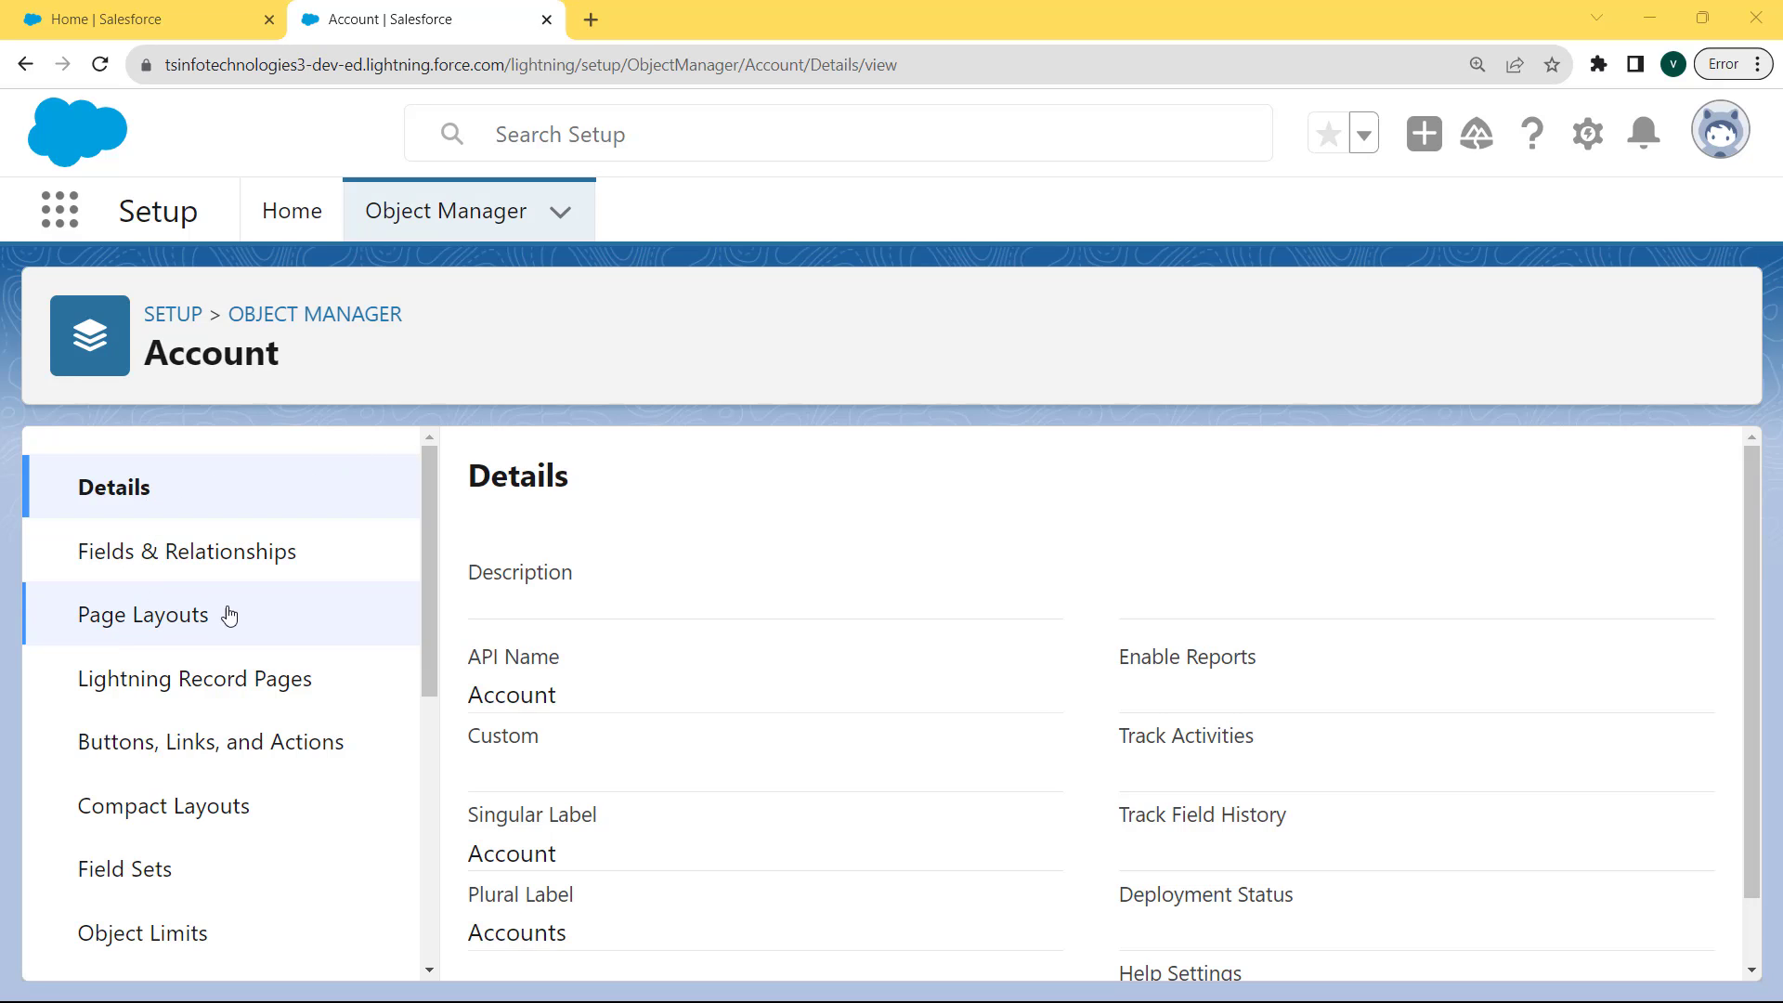
left_click(176, 560)
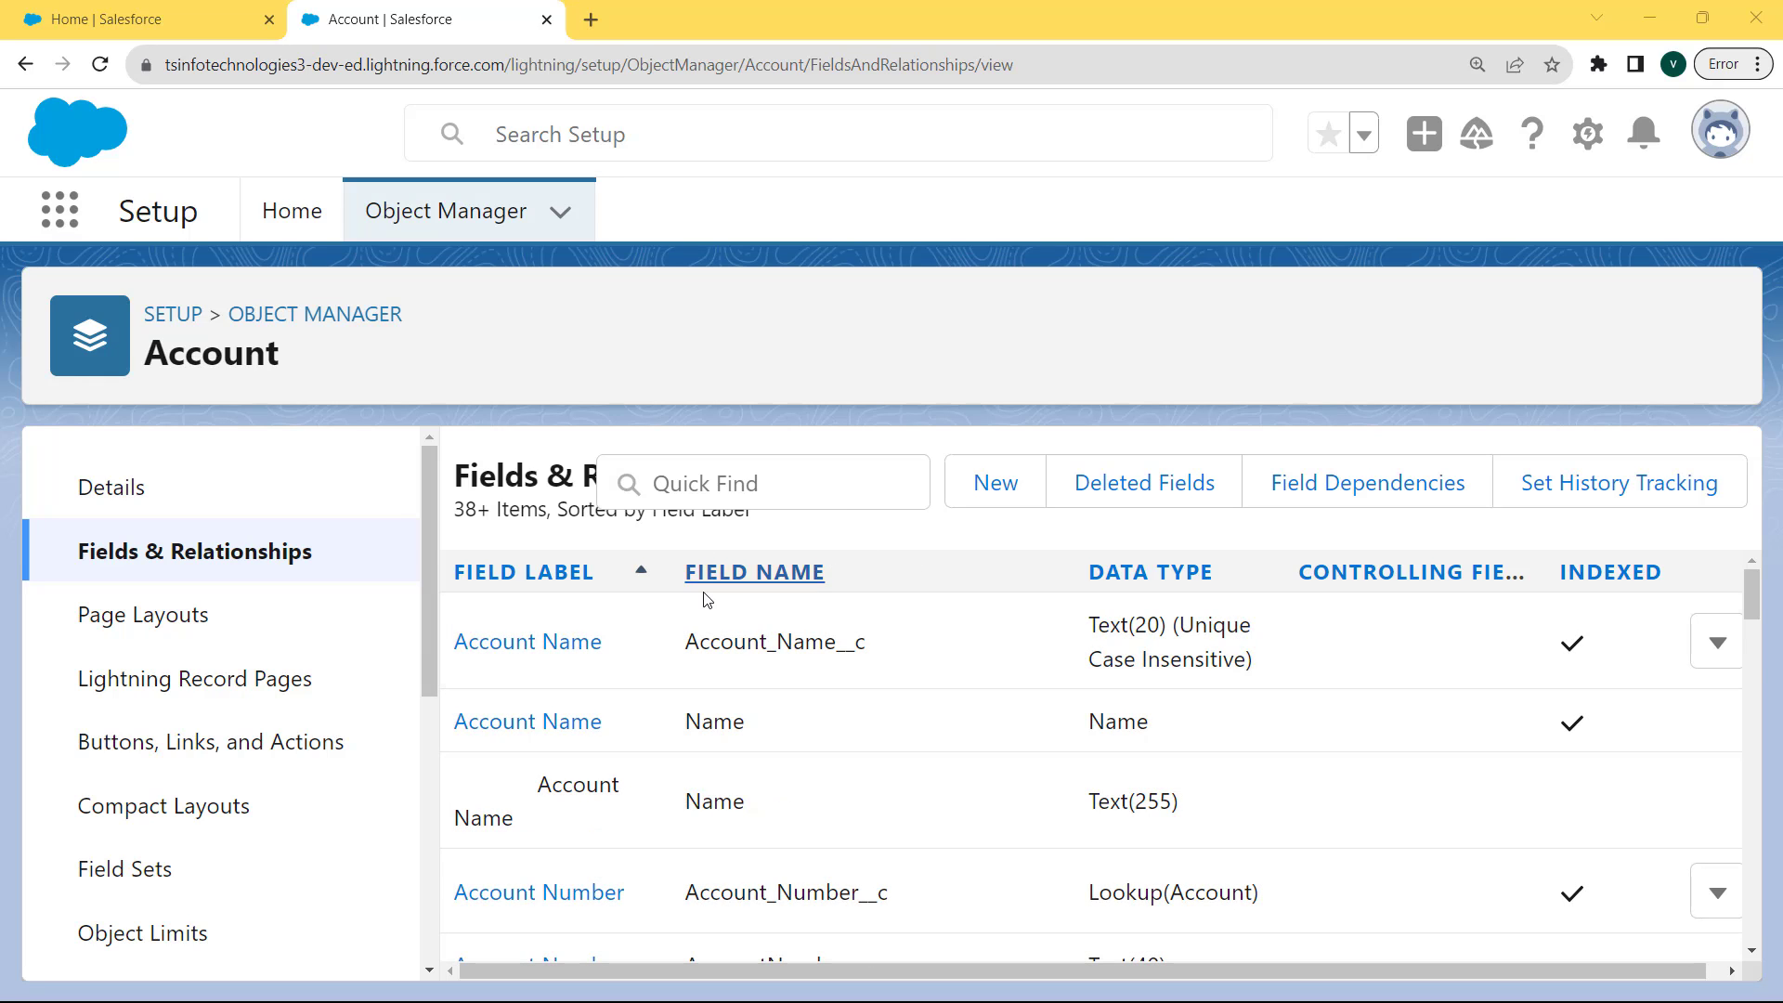
left_click(1003, 493)
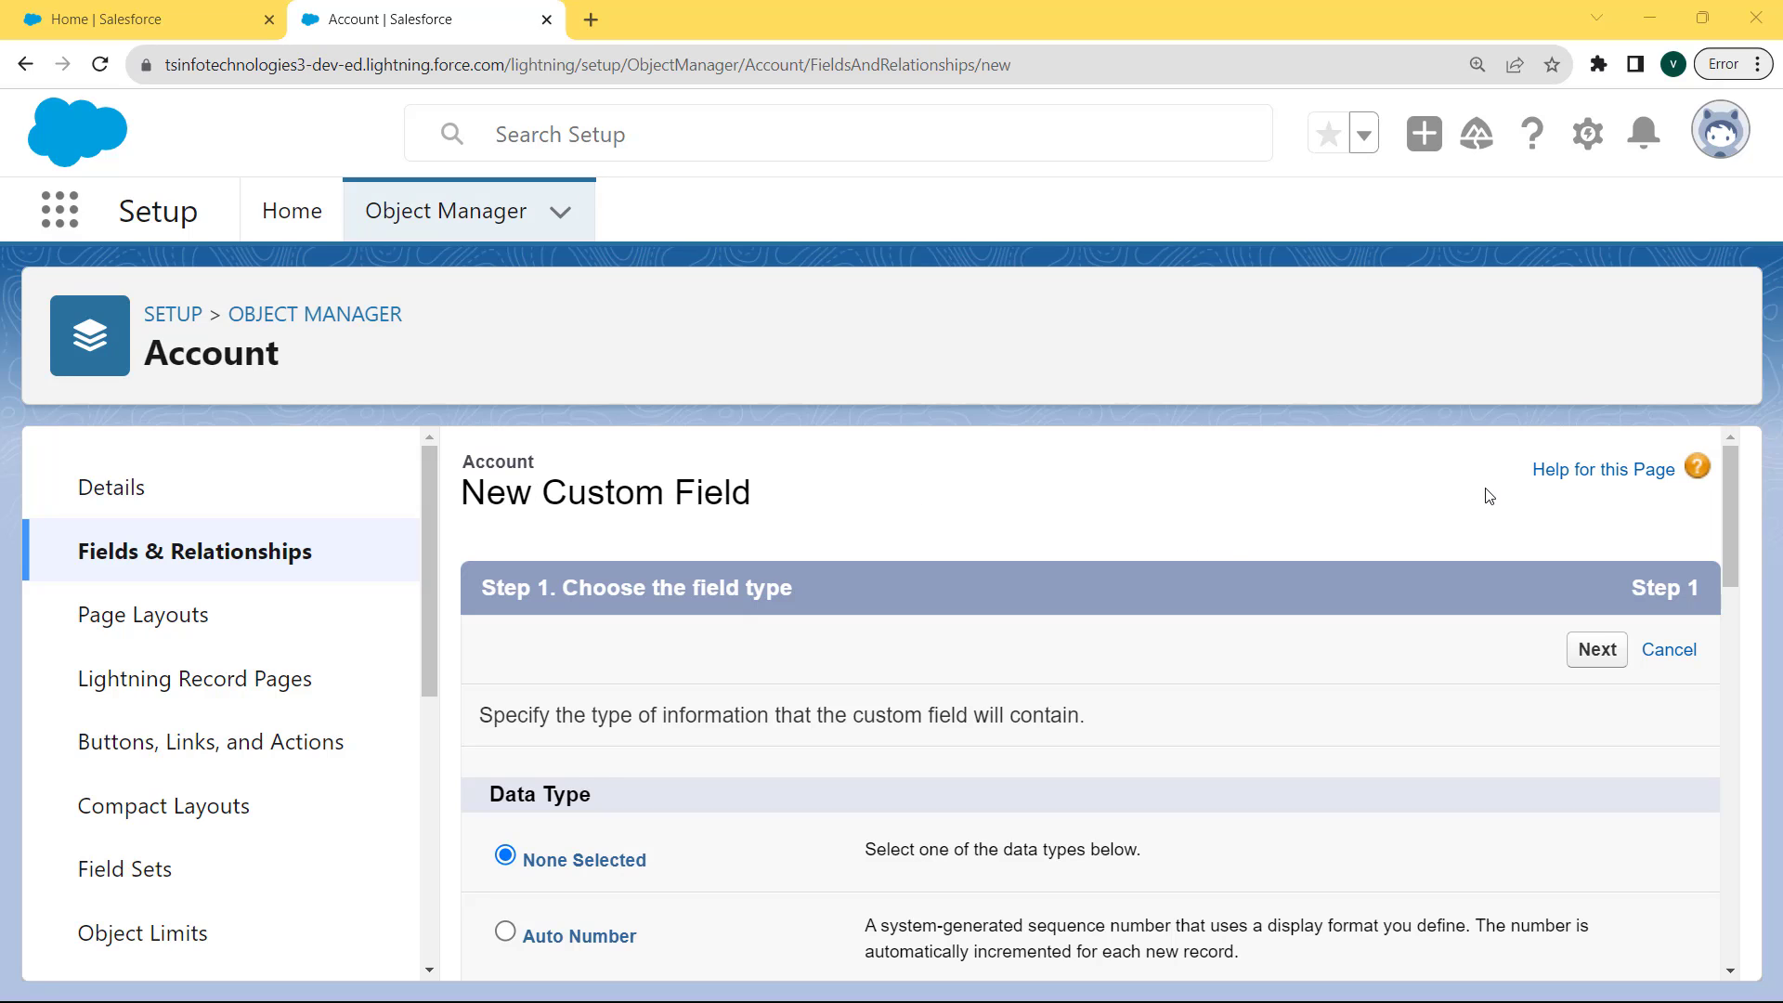
Step: Pick Checkbox as the new Account field's data type and continue to the details step
left_click_drag(1731, 493, 1729, 676)
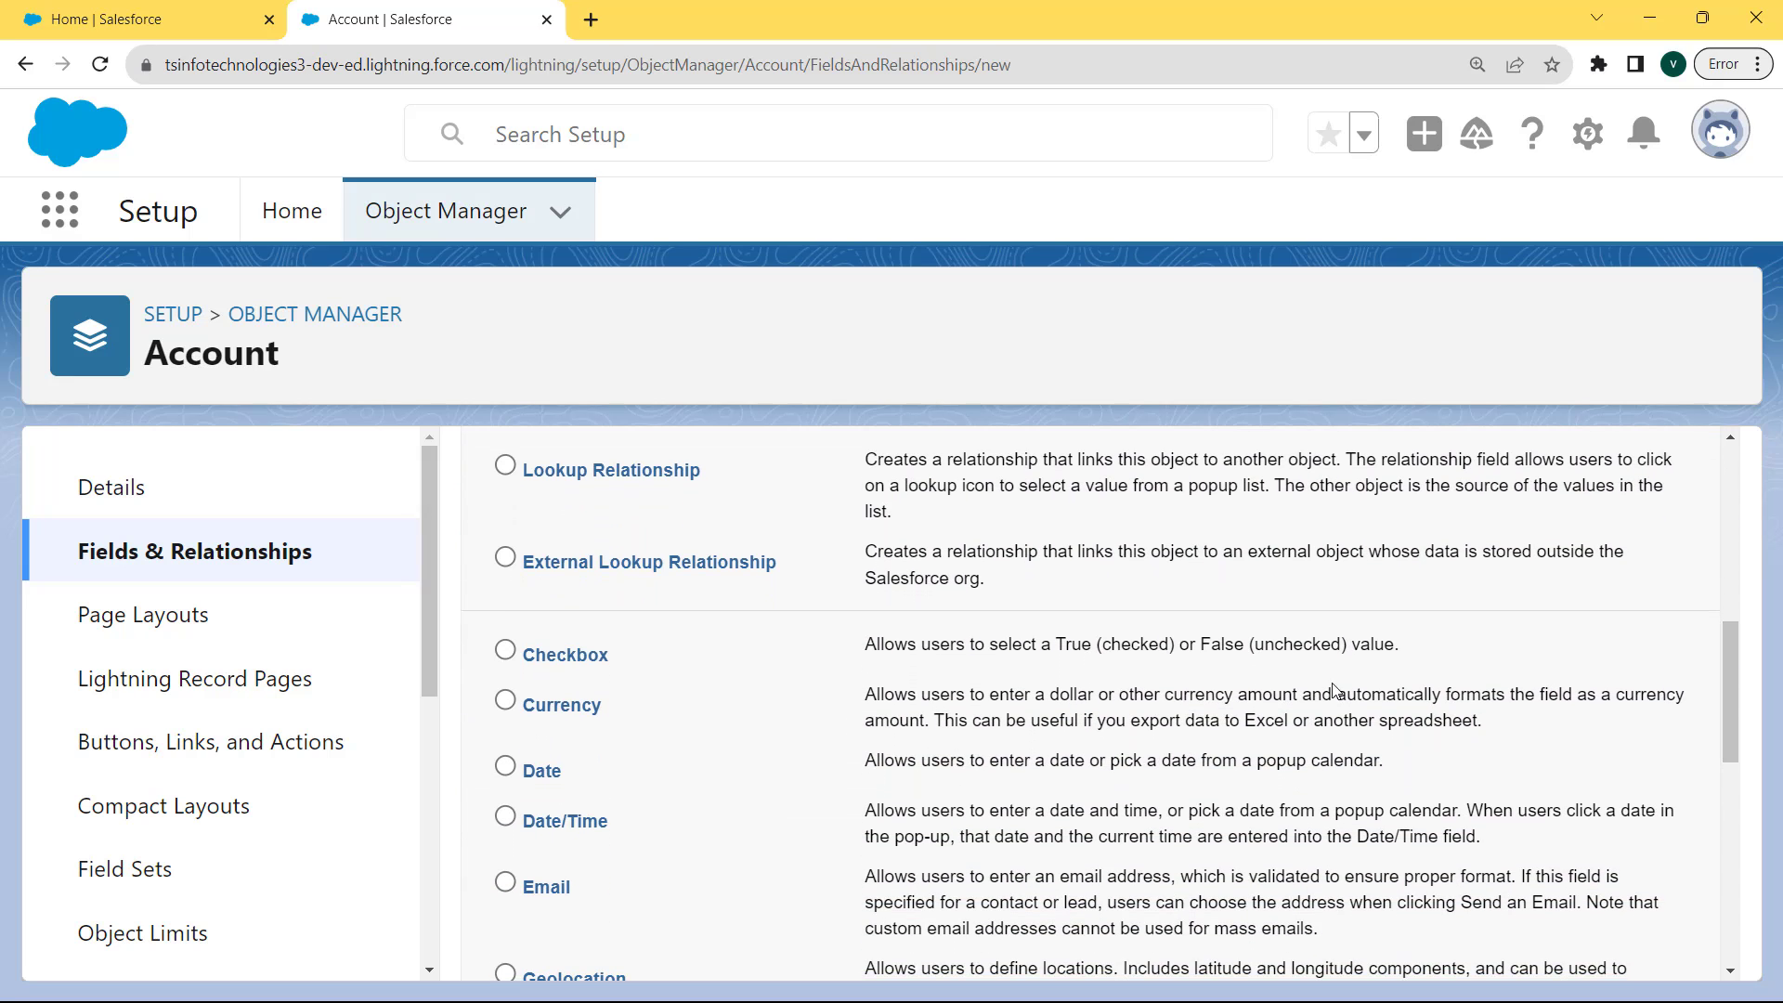
left_click(509, 655)
left_click_drag(1730, 692, 1720, 904)
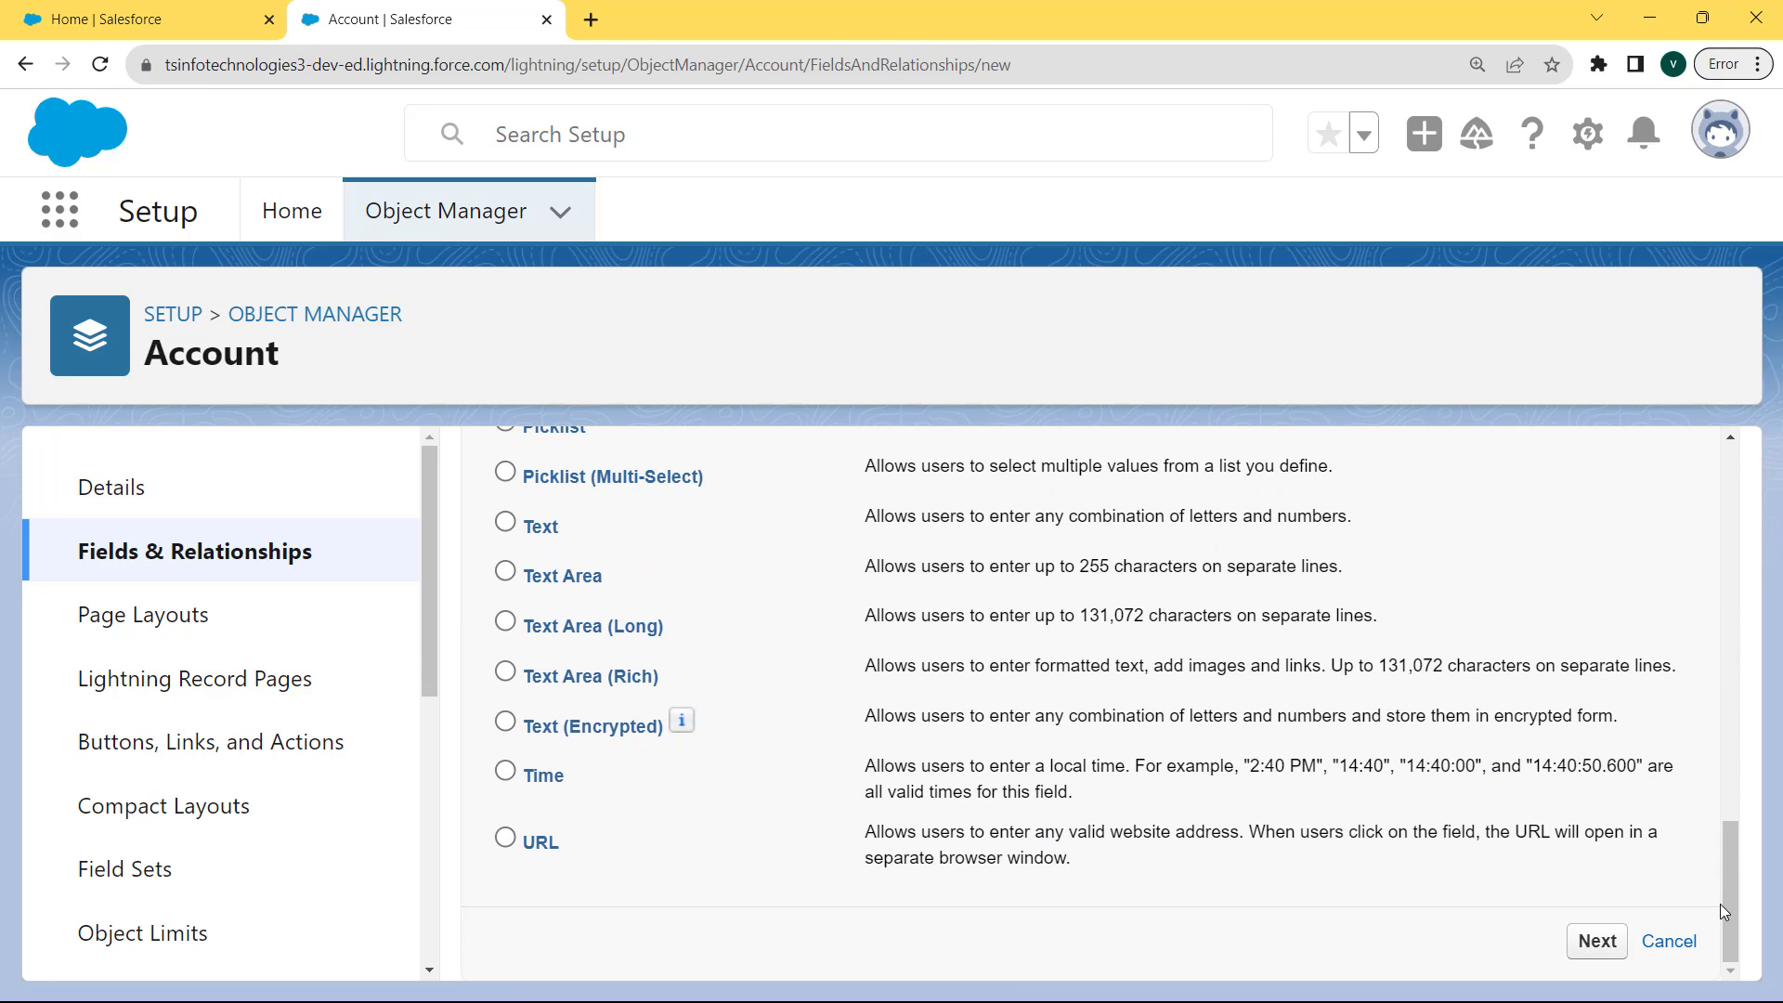
left_click(1599, 942)
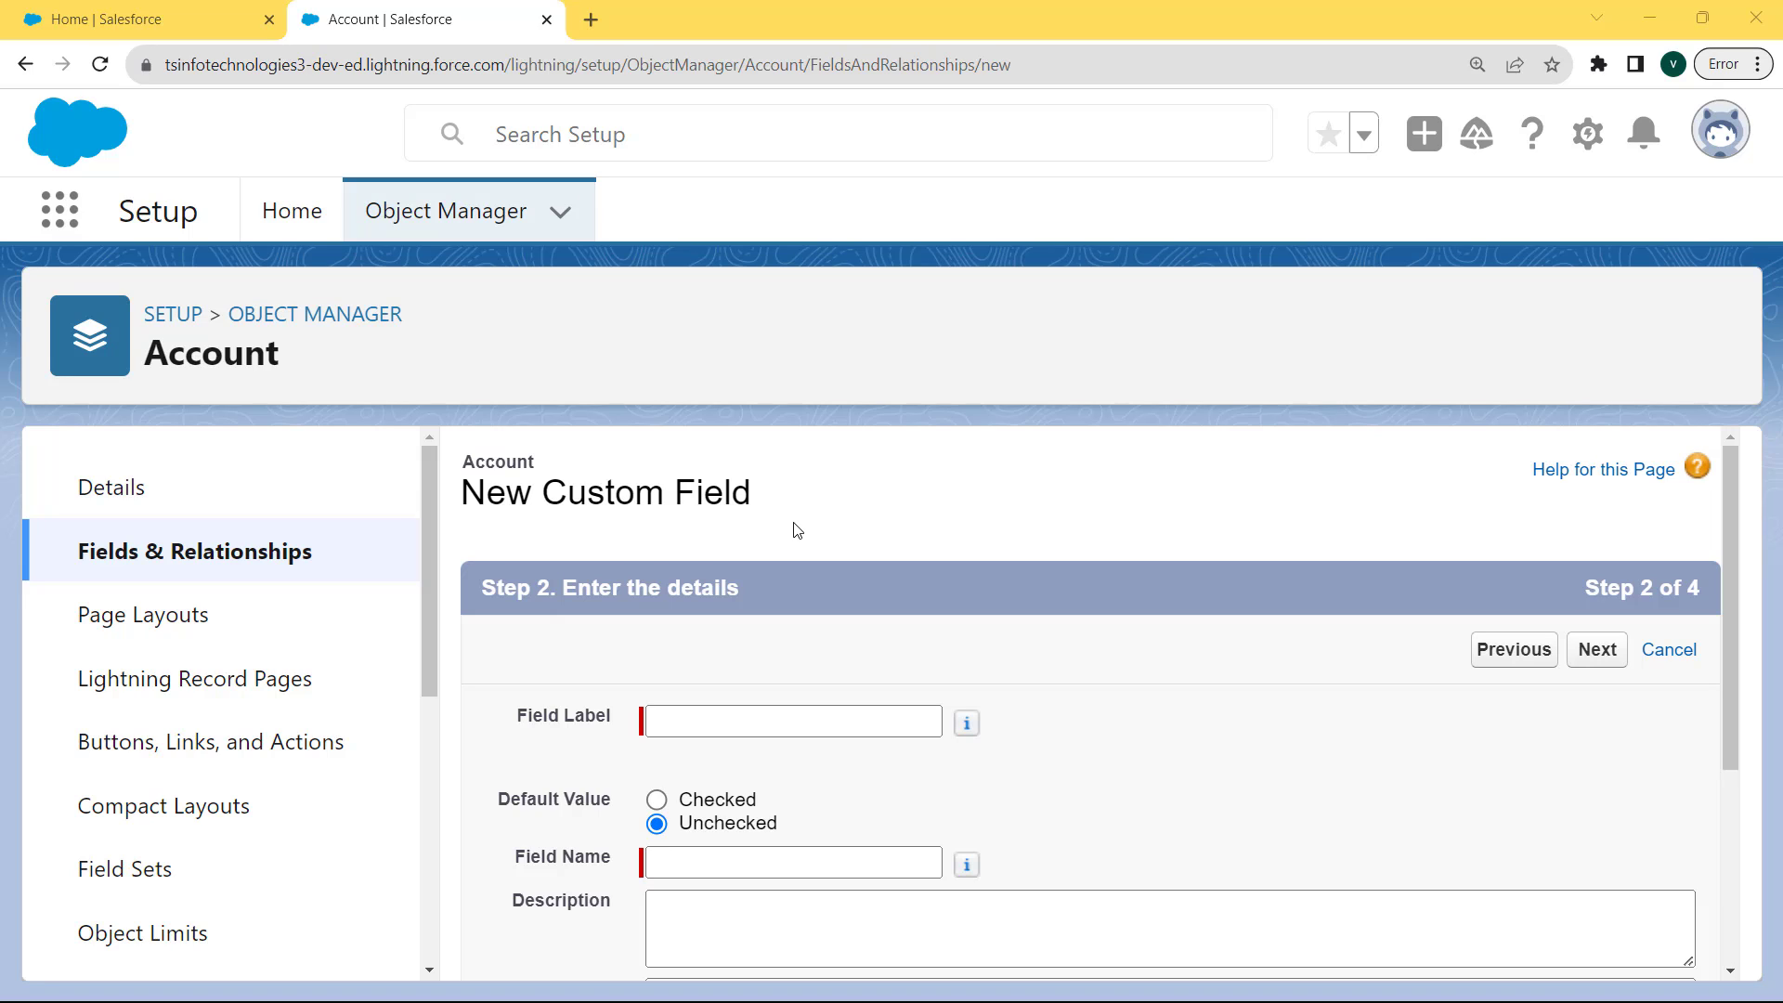
Step: Label the checkbox 'Do Not Contact' with field name Do_Not_Contact and continue
left_click(706, 723)
left_click(706, 722)
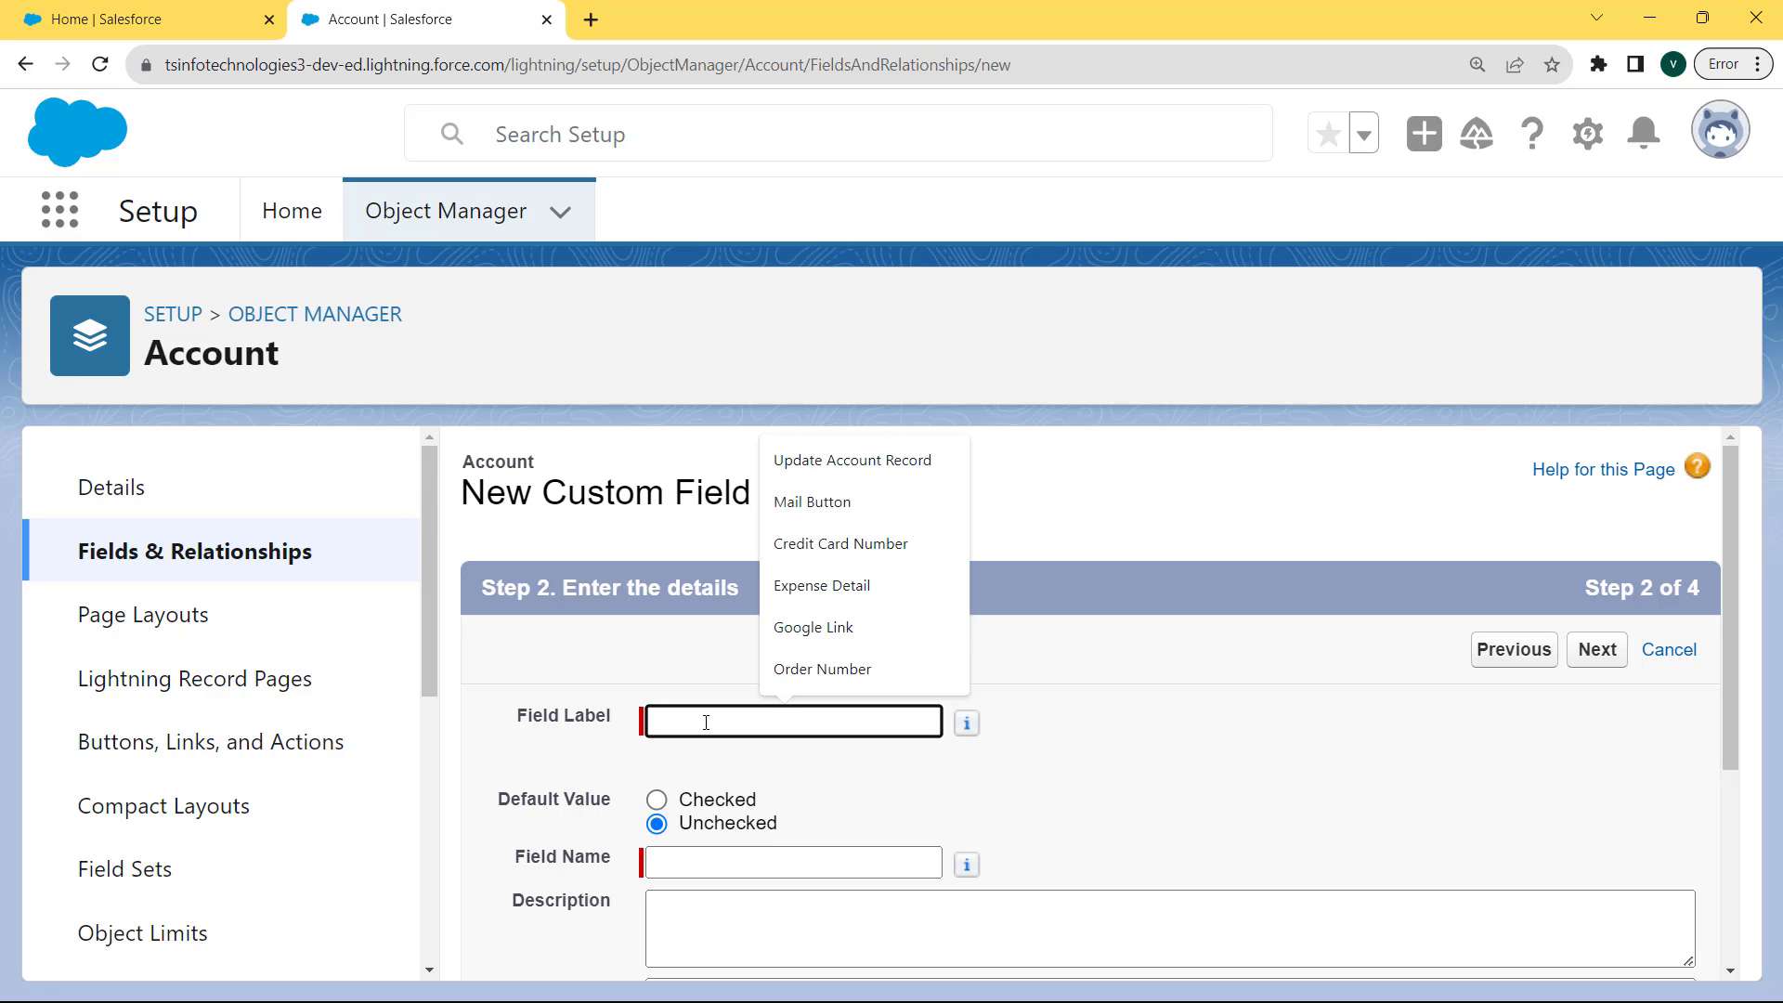
type("Do Not Contact")
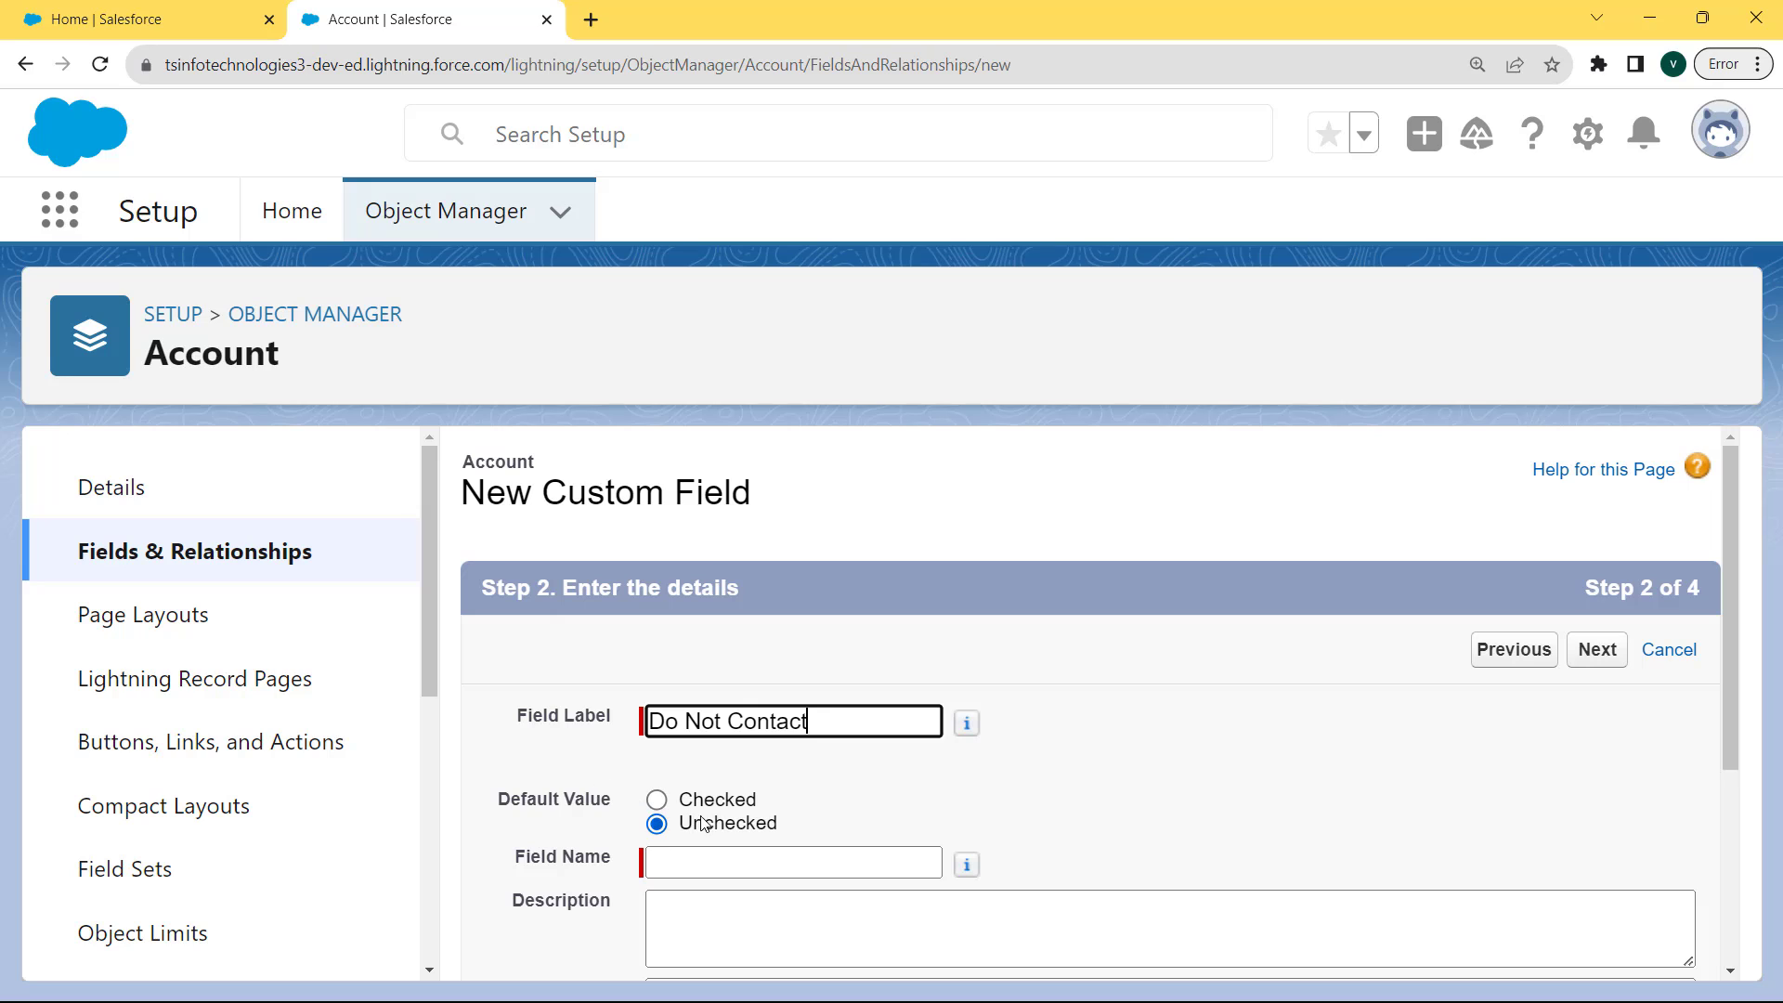
left_click(758, 858)
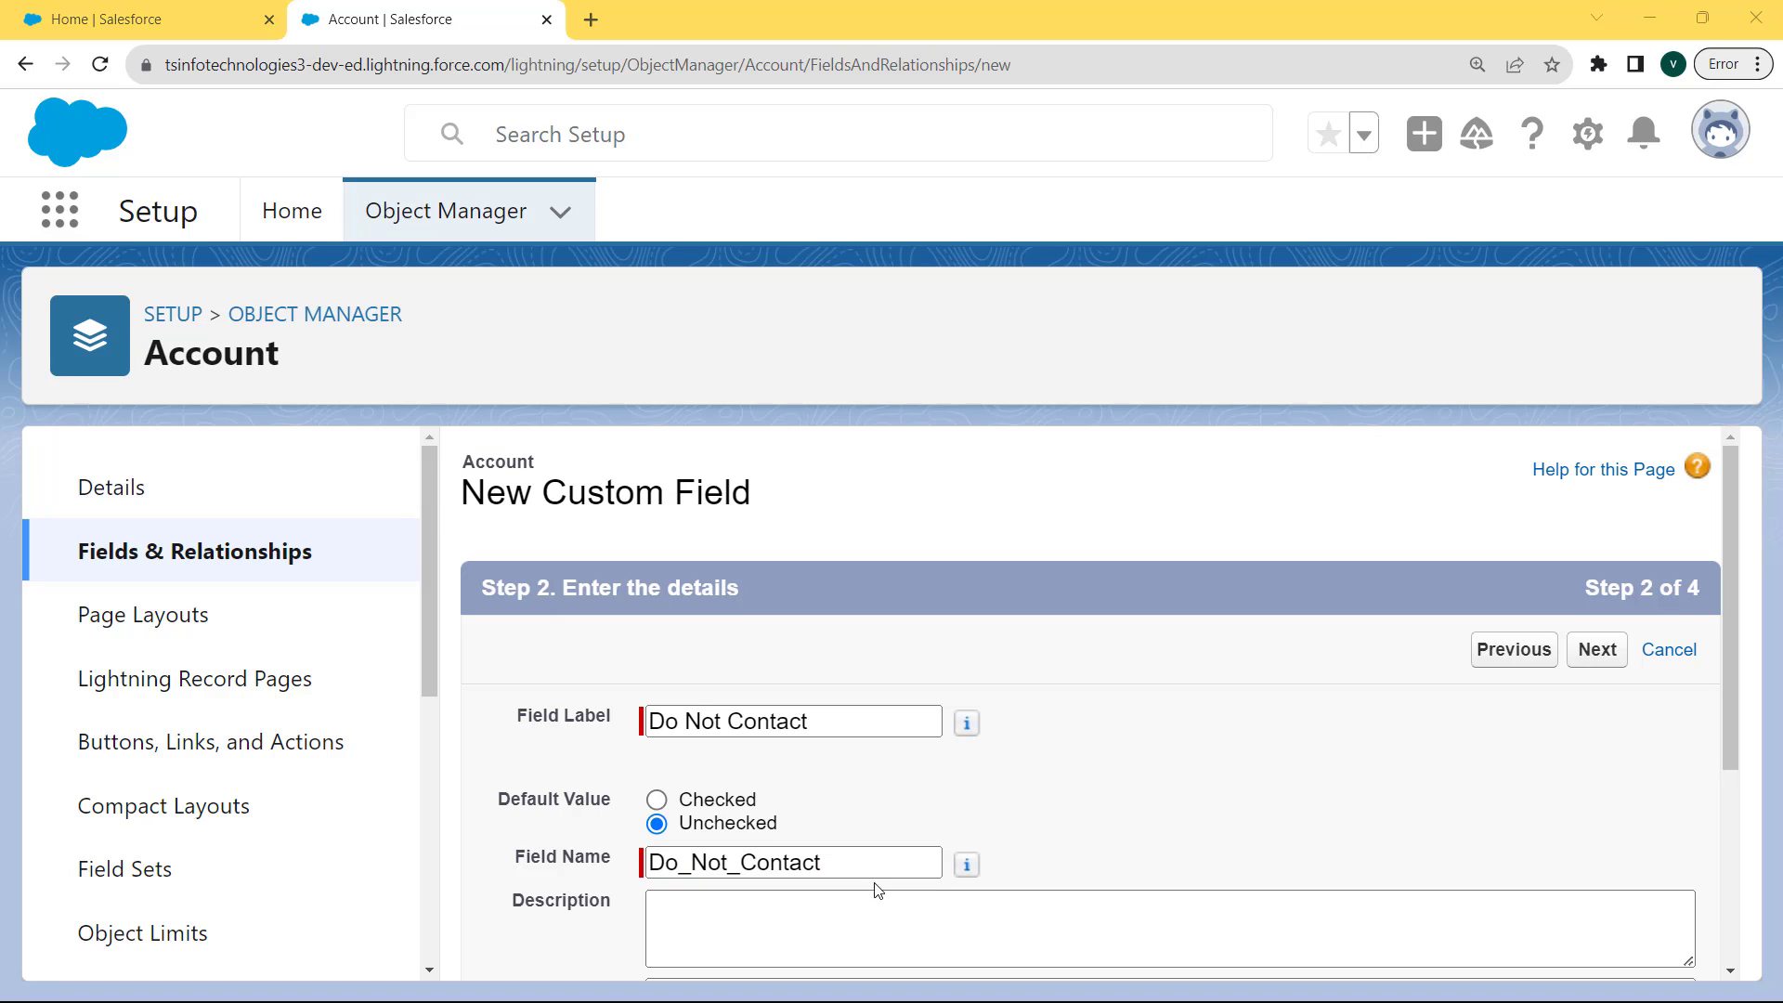
left_click(1597, 649)
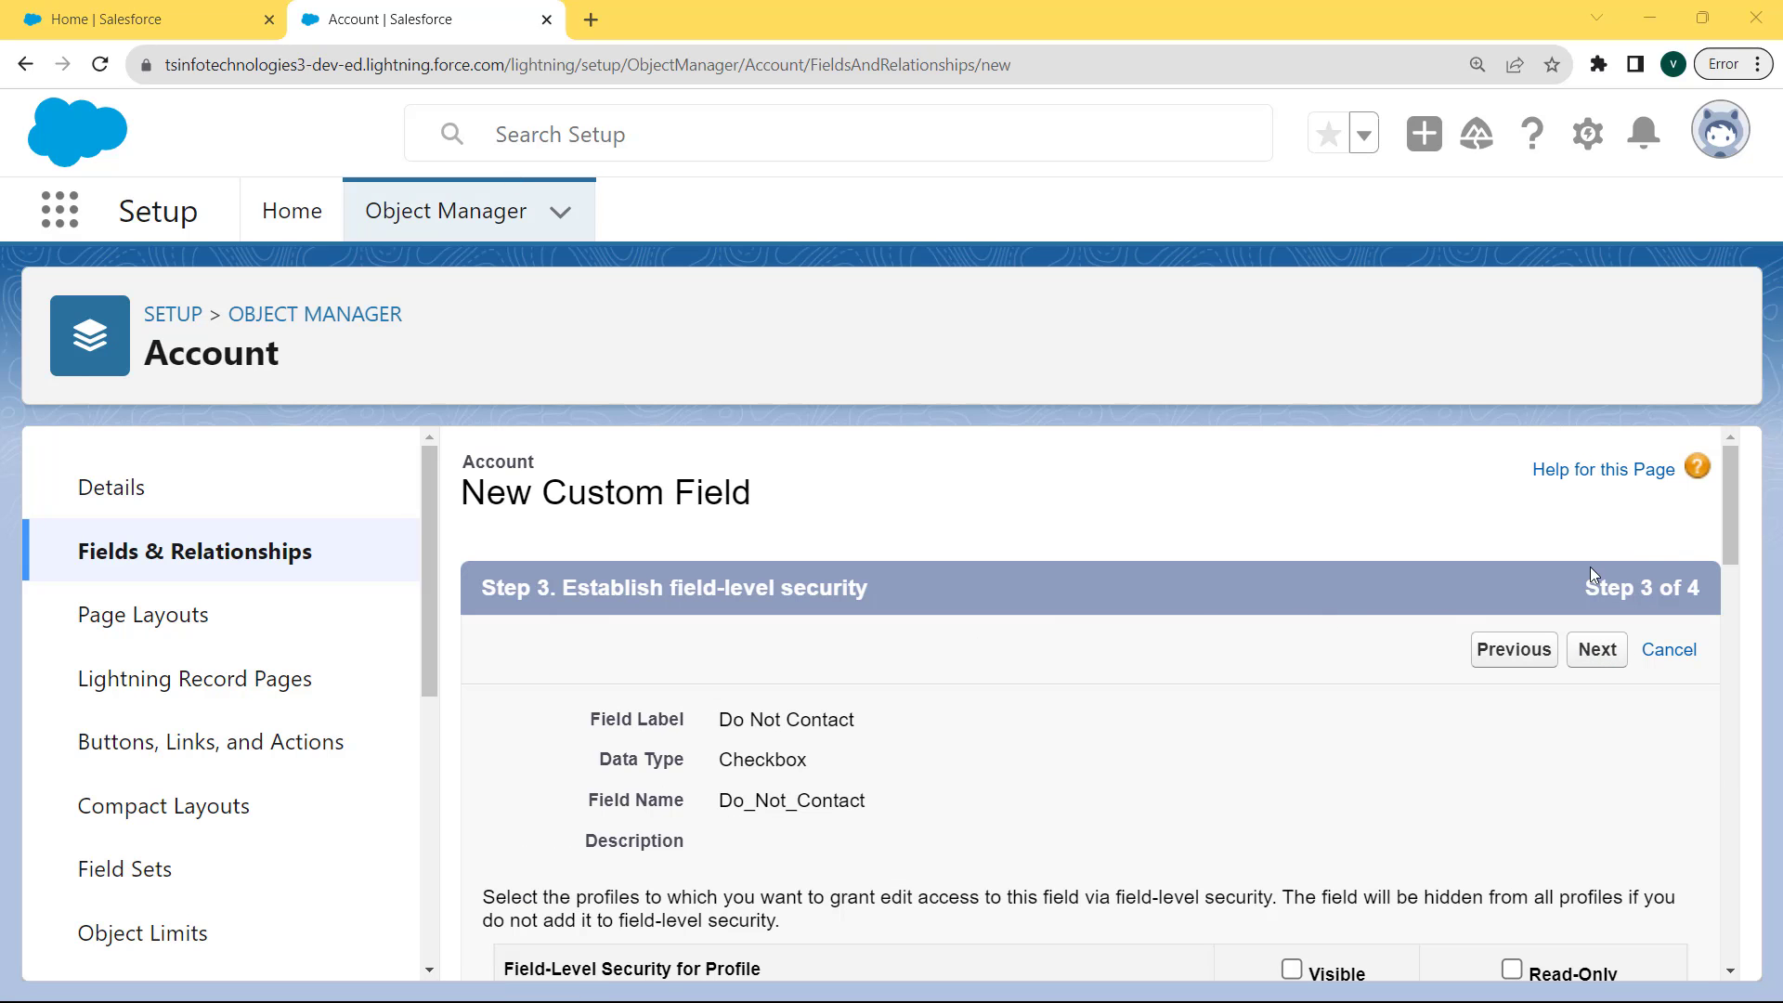
Step: Make Do Not Contact visible to all profiles and continue to the page layouts step
left_click_drag(1728, 524, 1721, 571)
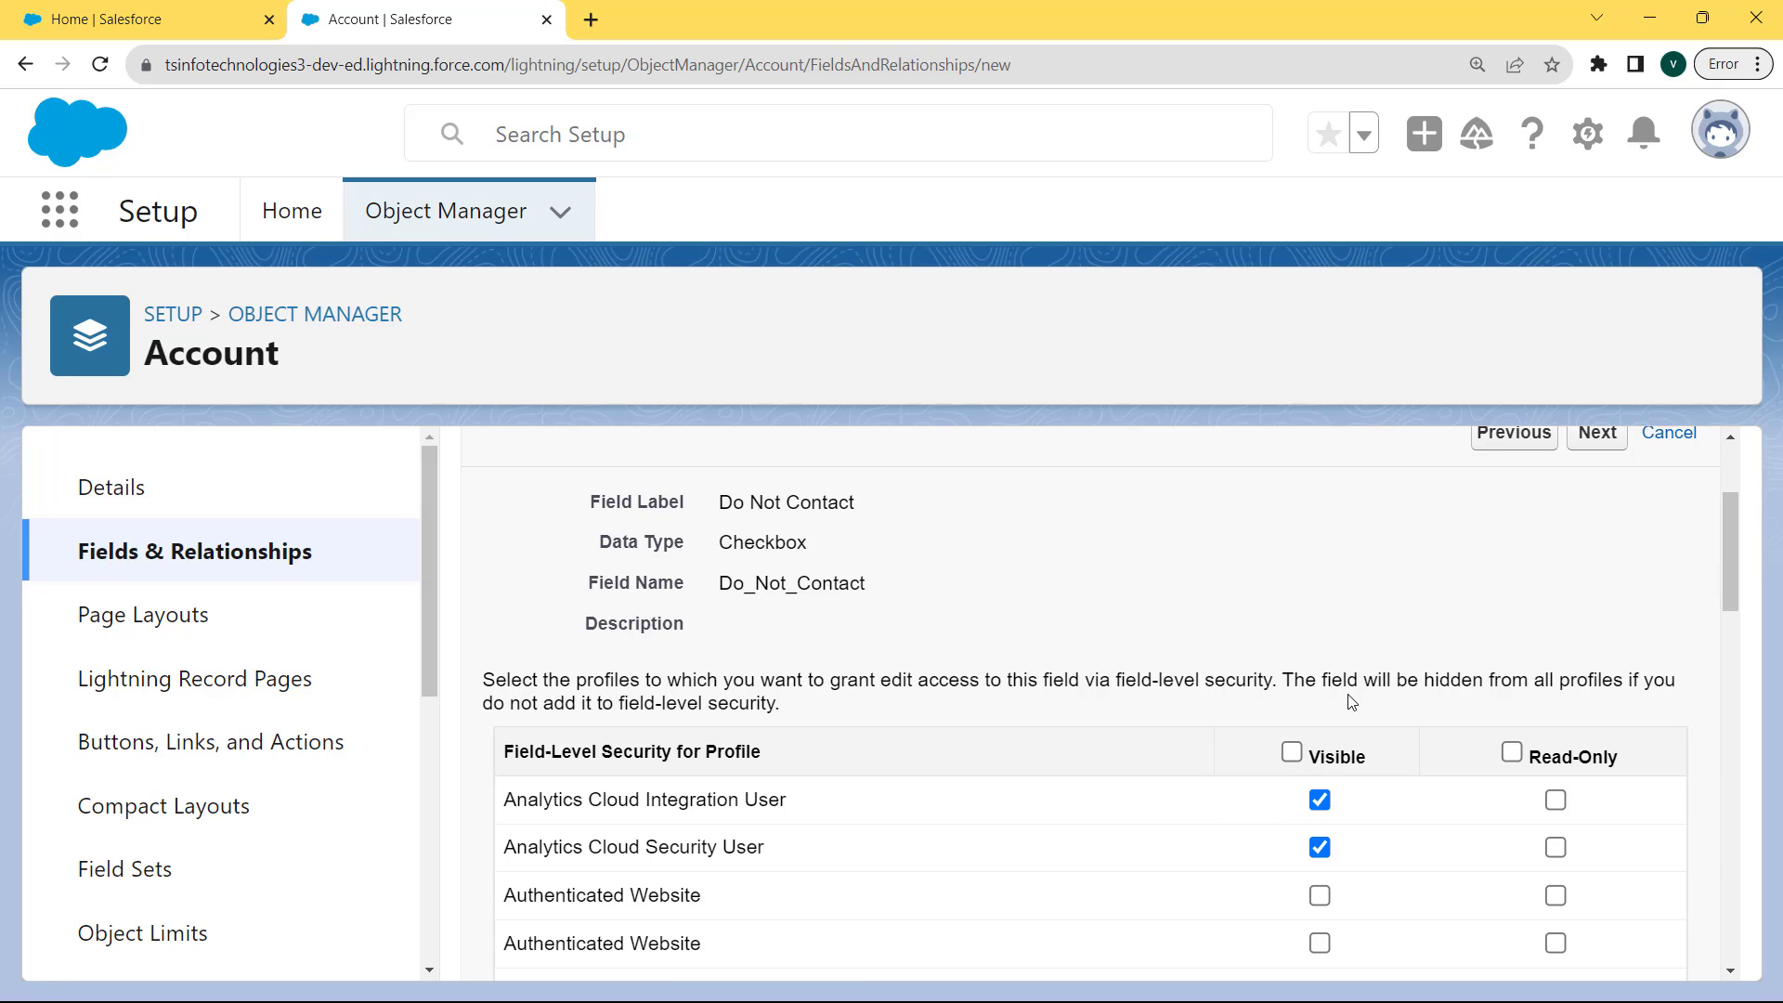
left_click(1291, 754)
left_click(1597, 433)
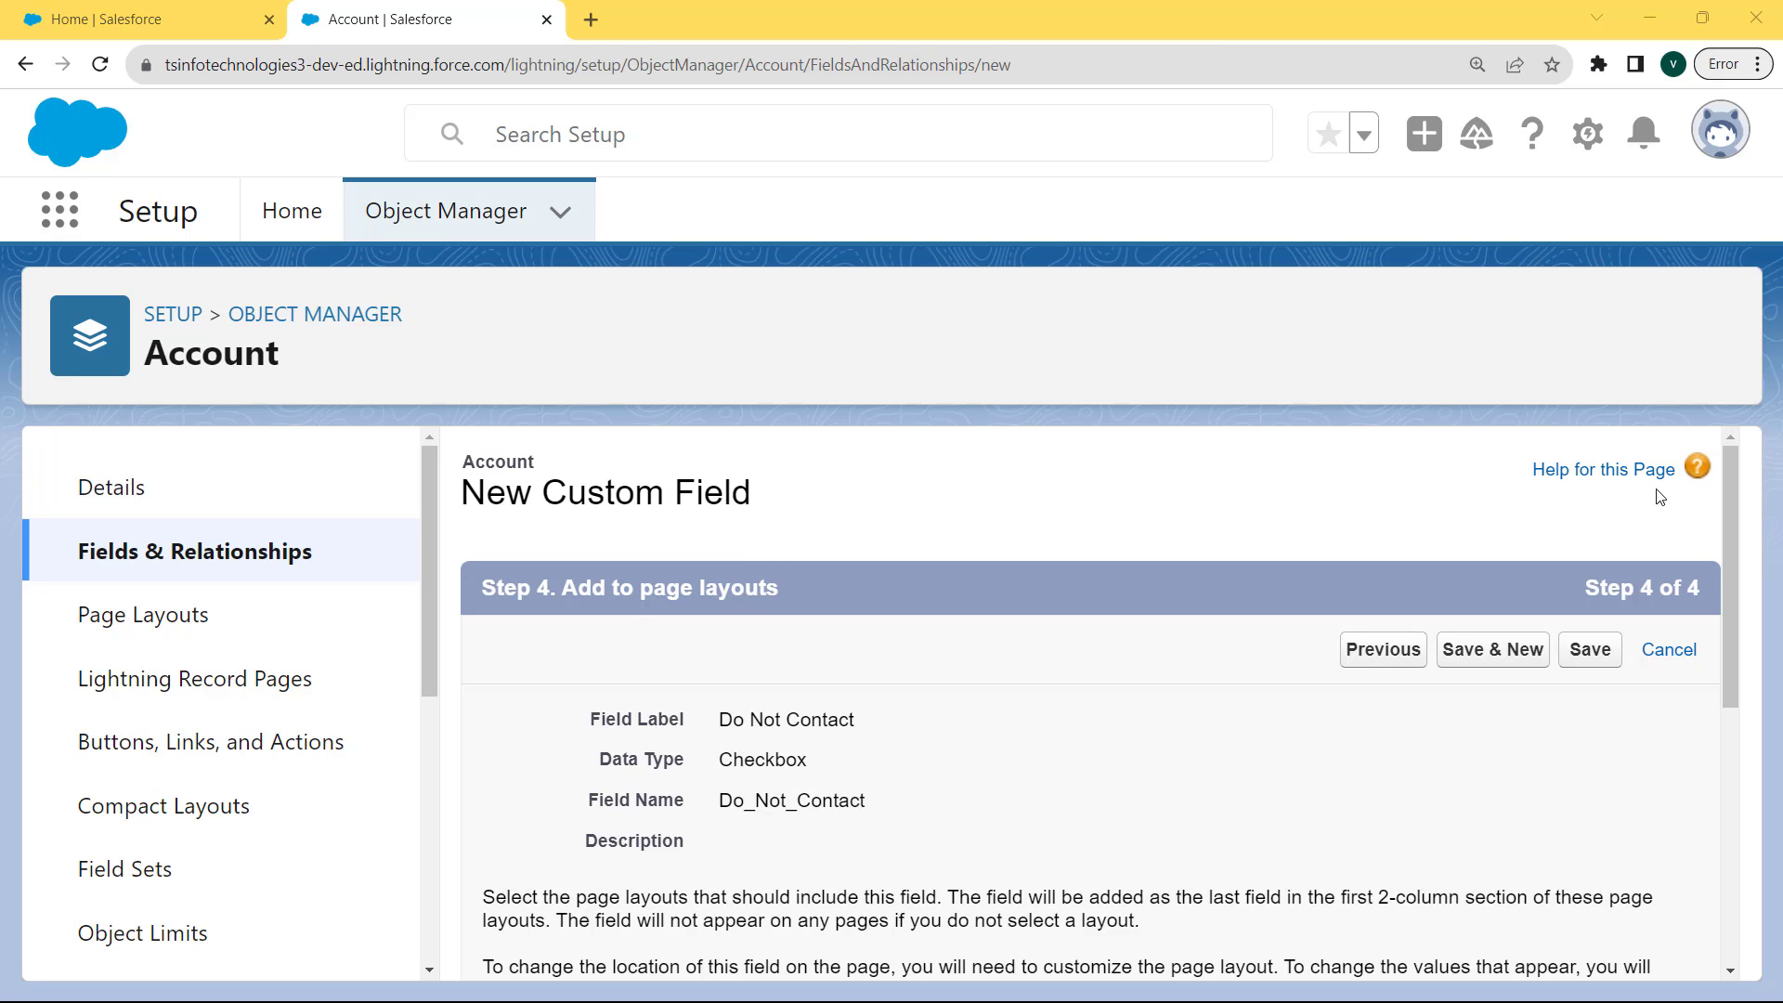
Step: Keep all Account page layouts selected and save the Do Not Contact field
left_click_drag(1731, 496, 1720, 572)
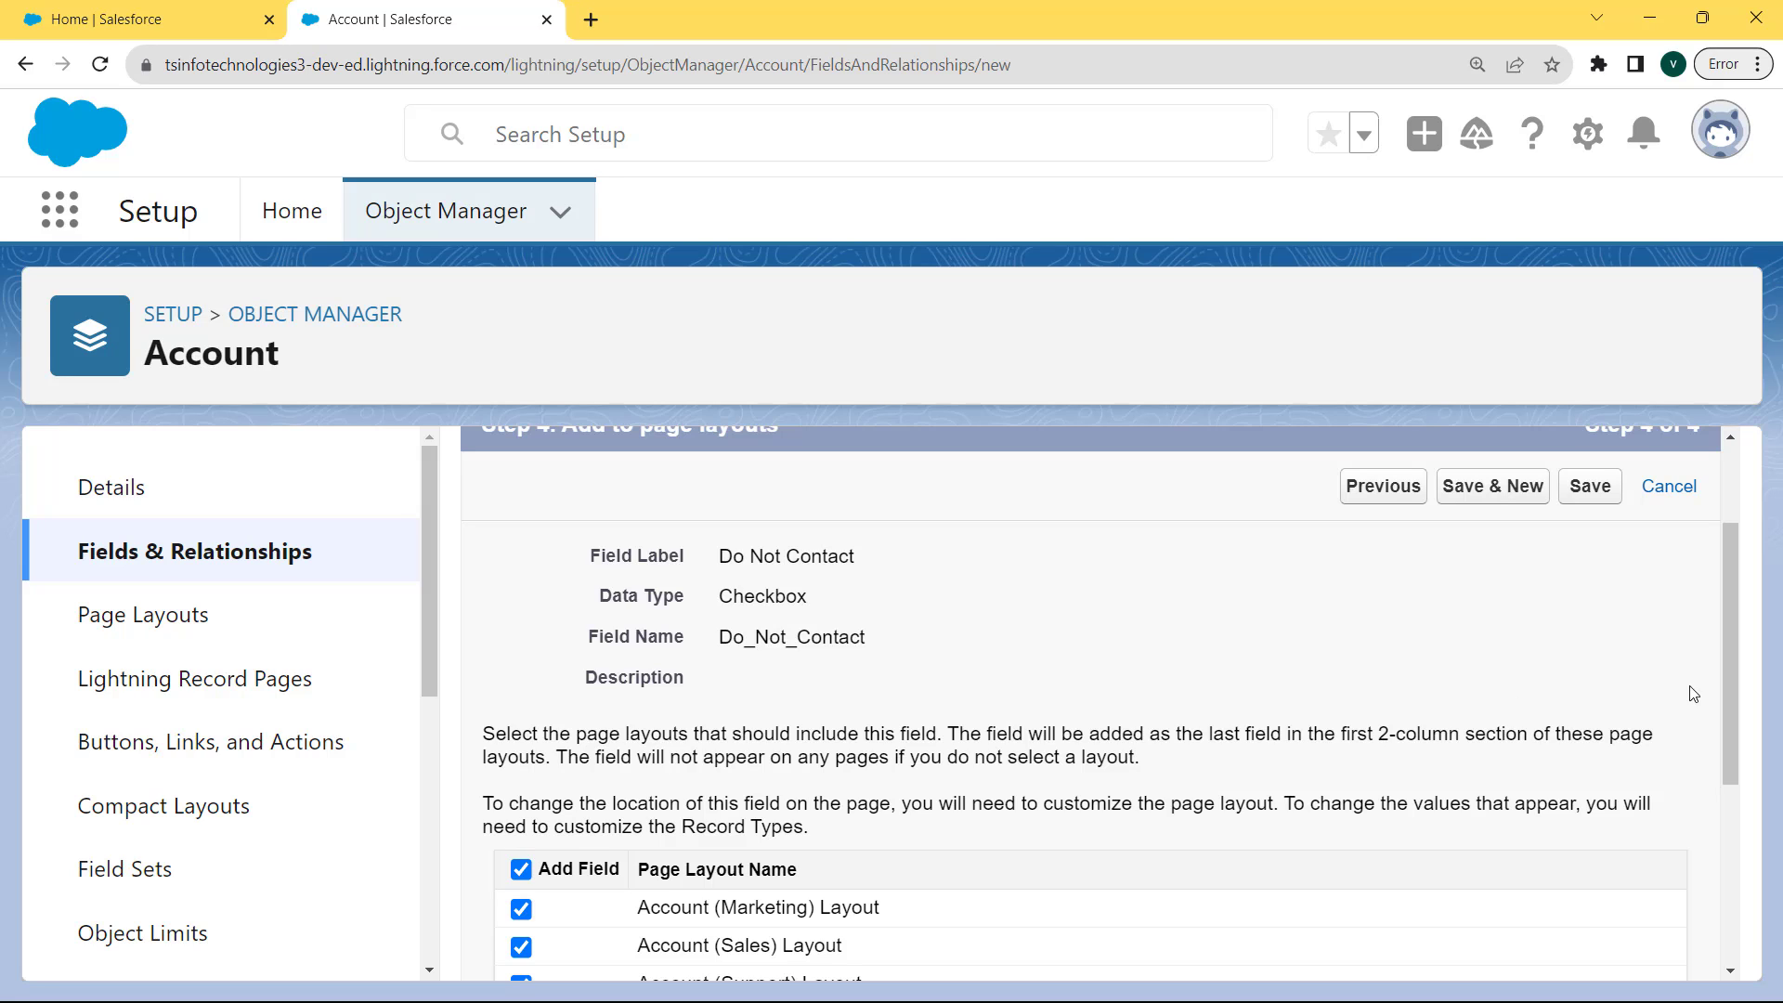
left_click(1589, 490)
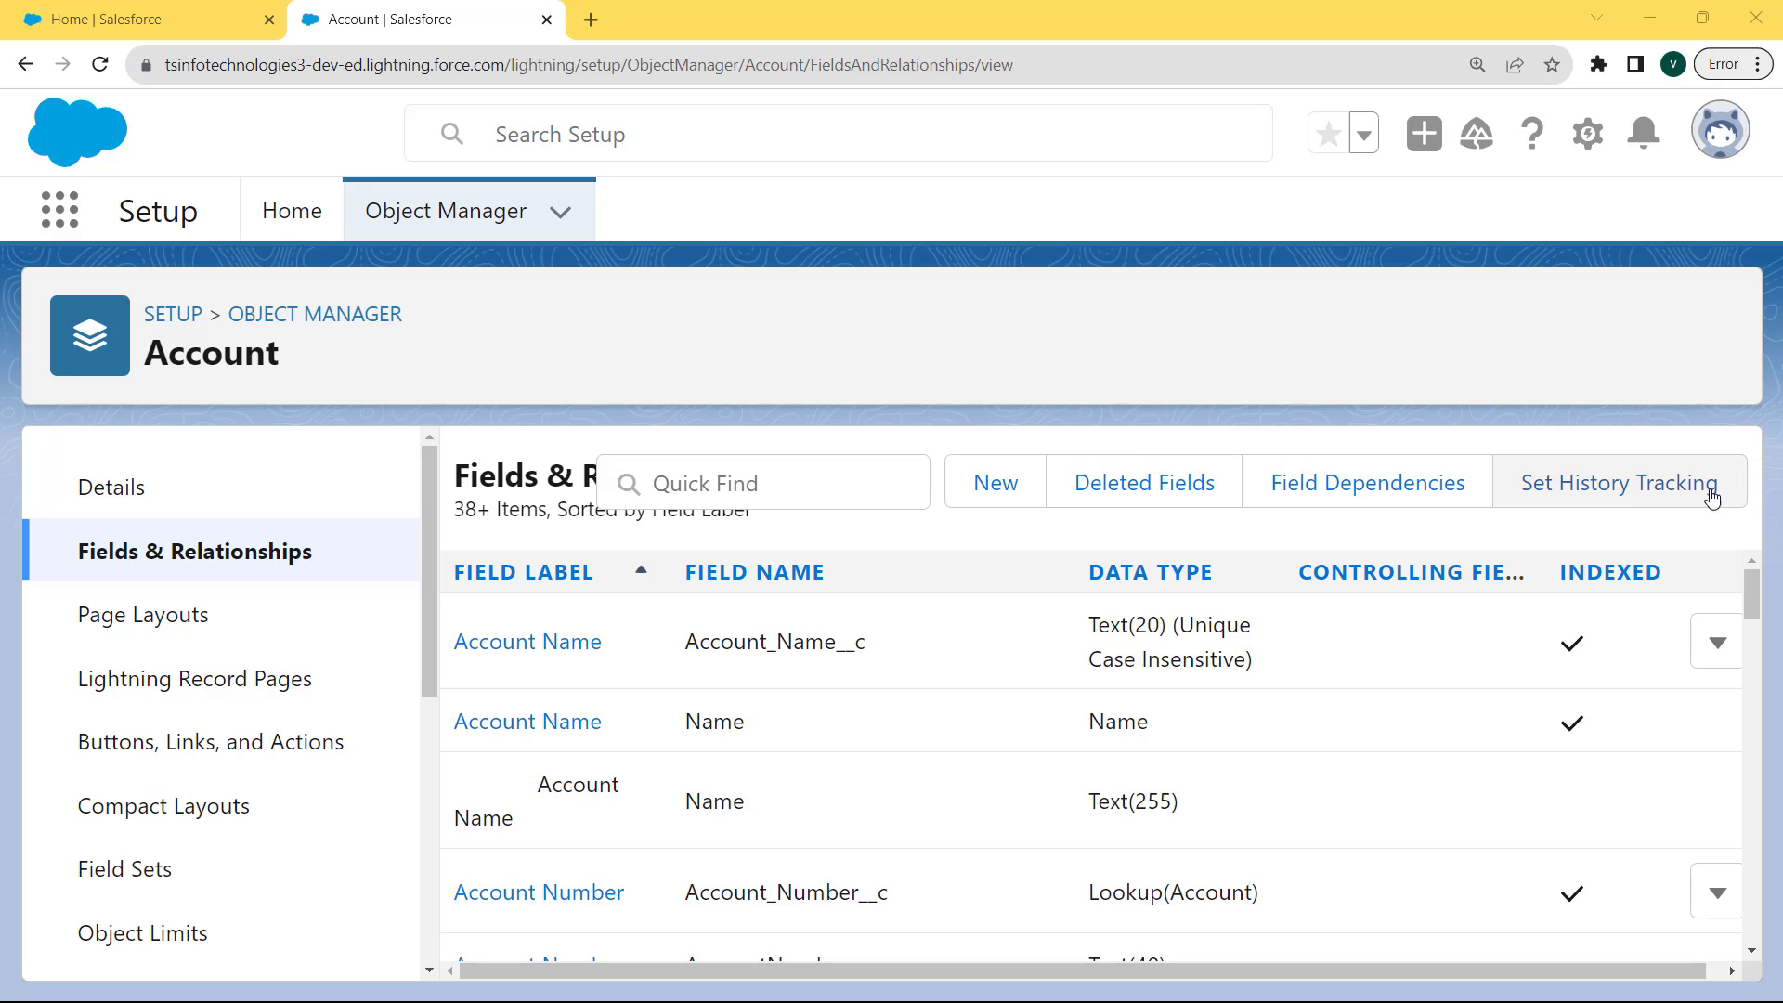
Step: Confirm Do Not Contact (Do_Not_Contact__c) is listed as a Checkbox field, then open the profile menu
left_click_drag(1755, 599, 1743, 797)
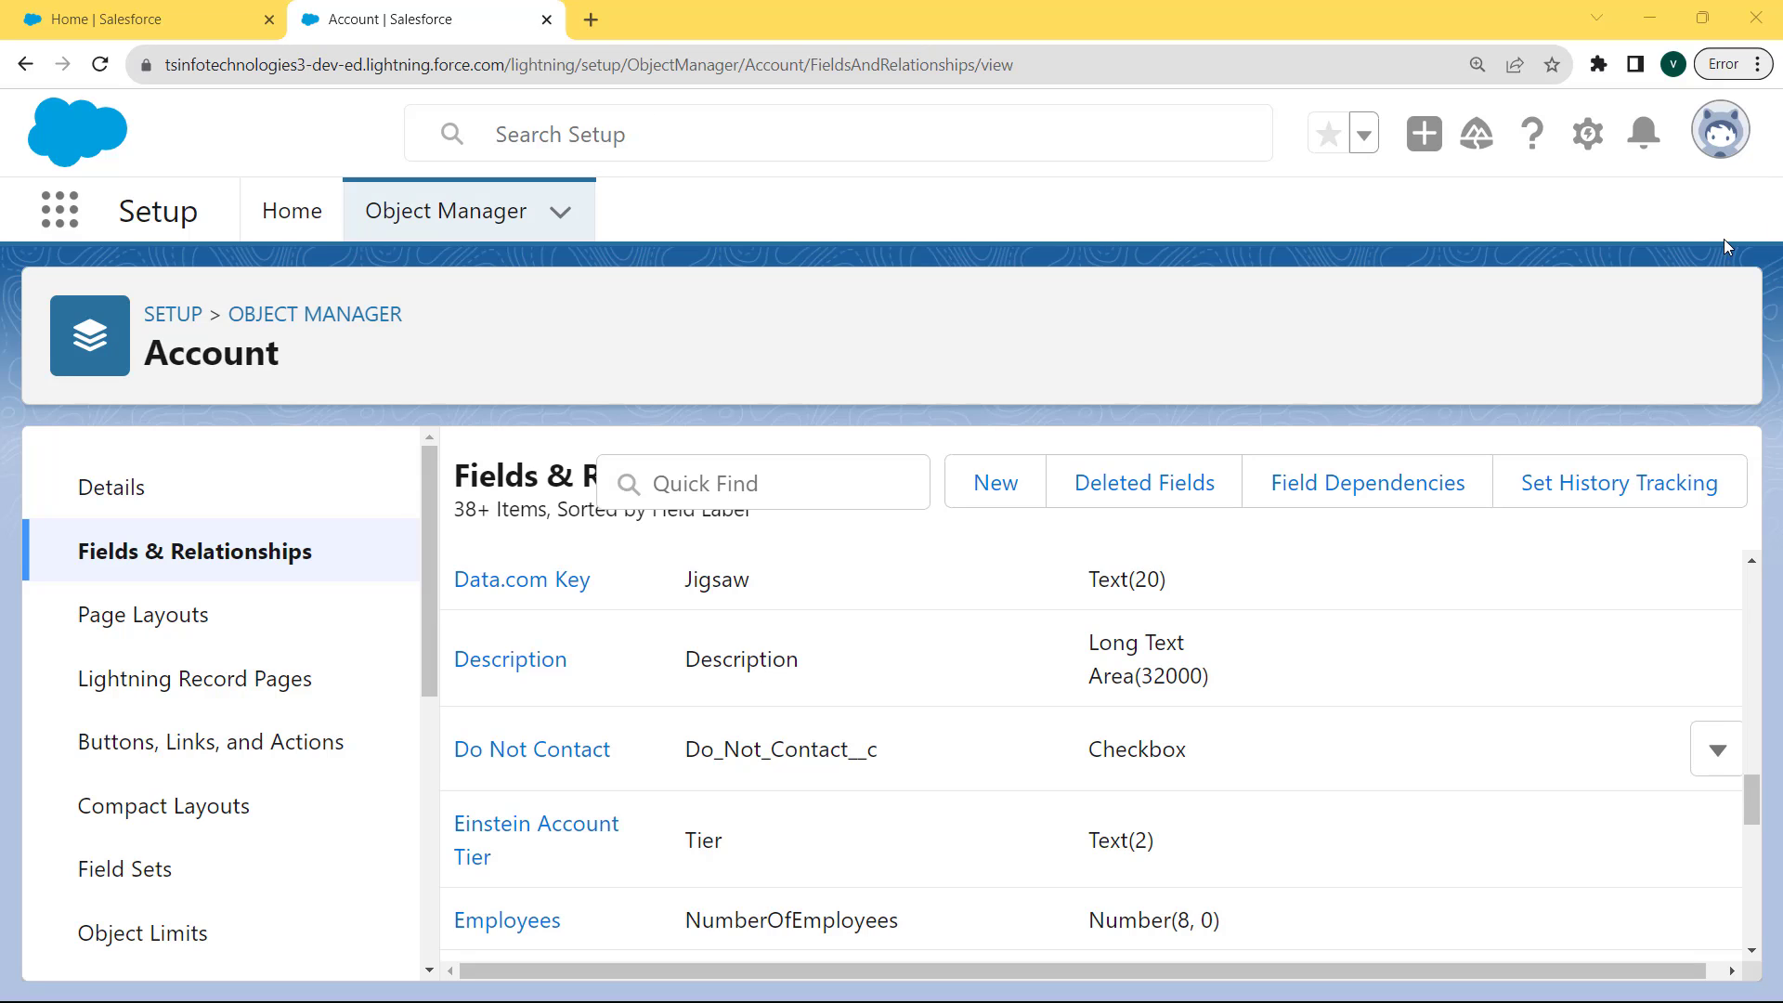
left_click(1718, 138)
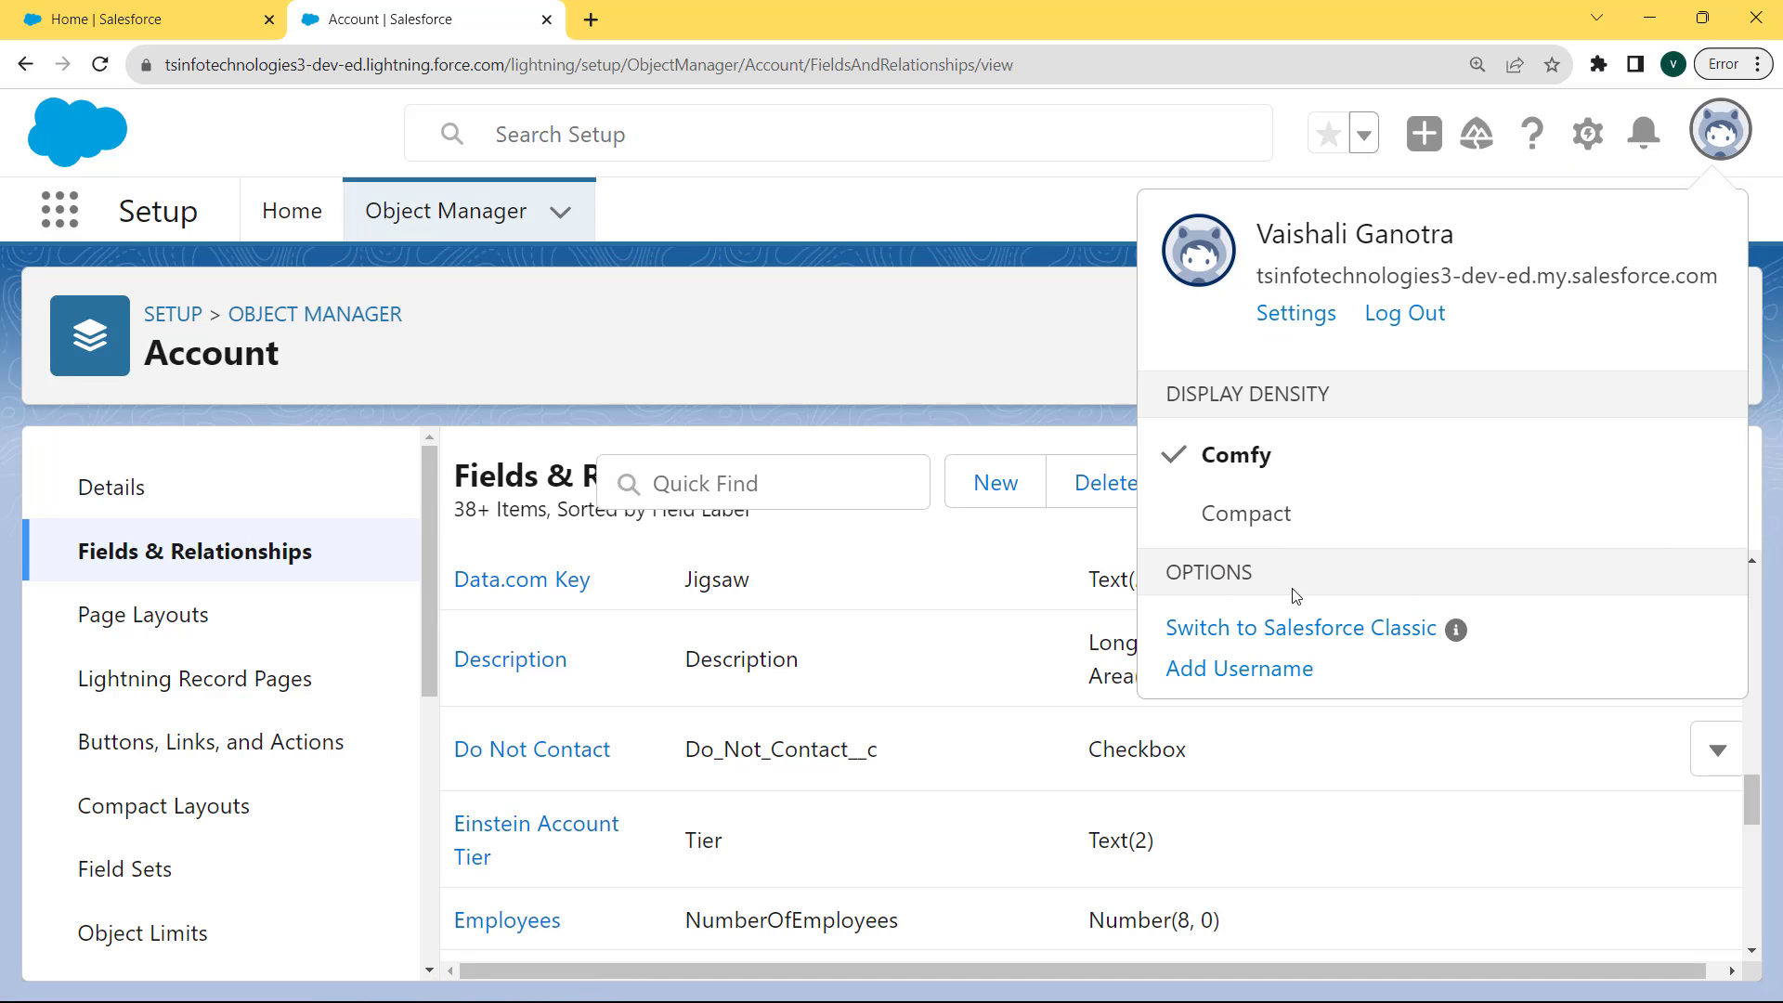
Step: Switch to Salesforce Classic and go to Setup from the user name menu
left_click(1216, 630)
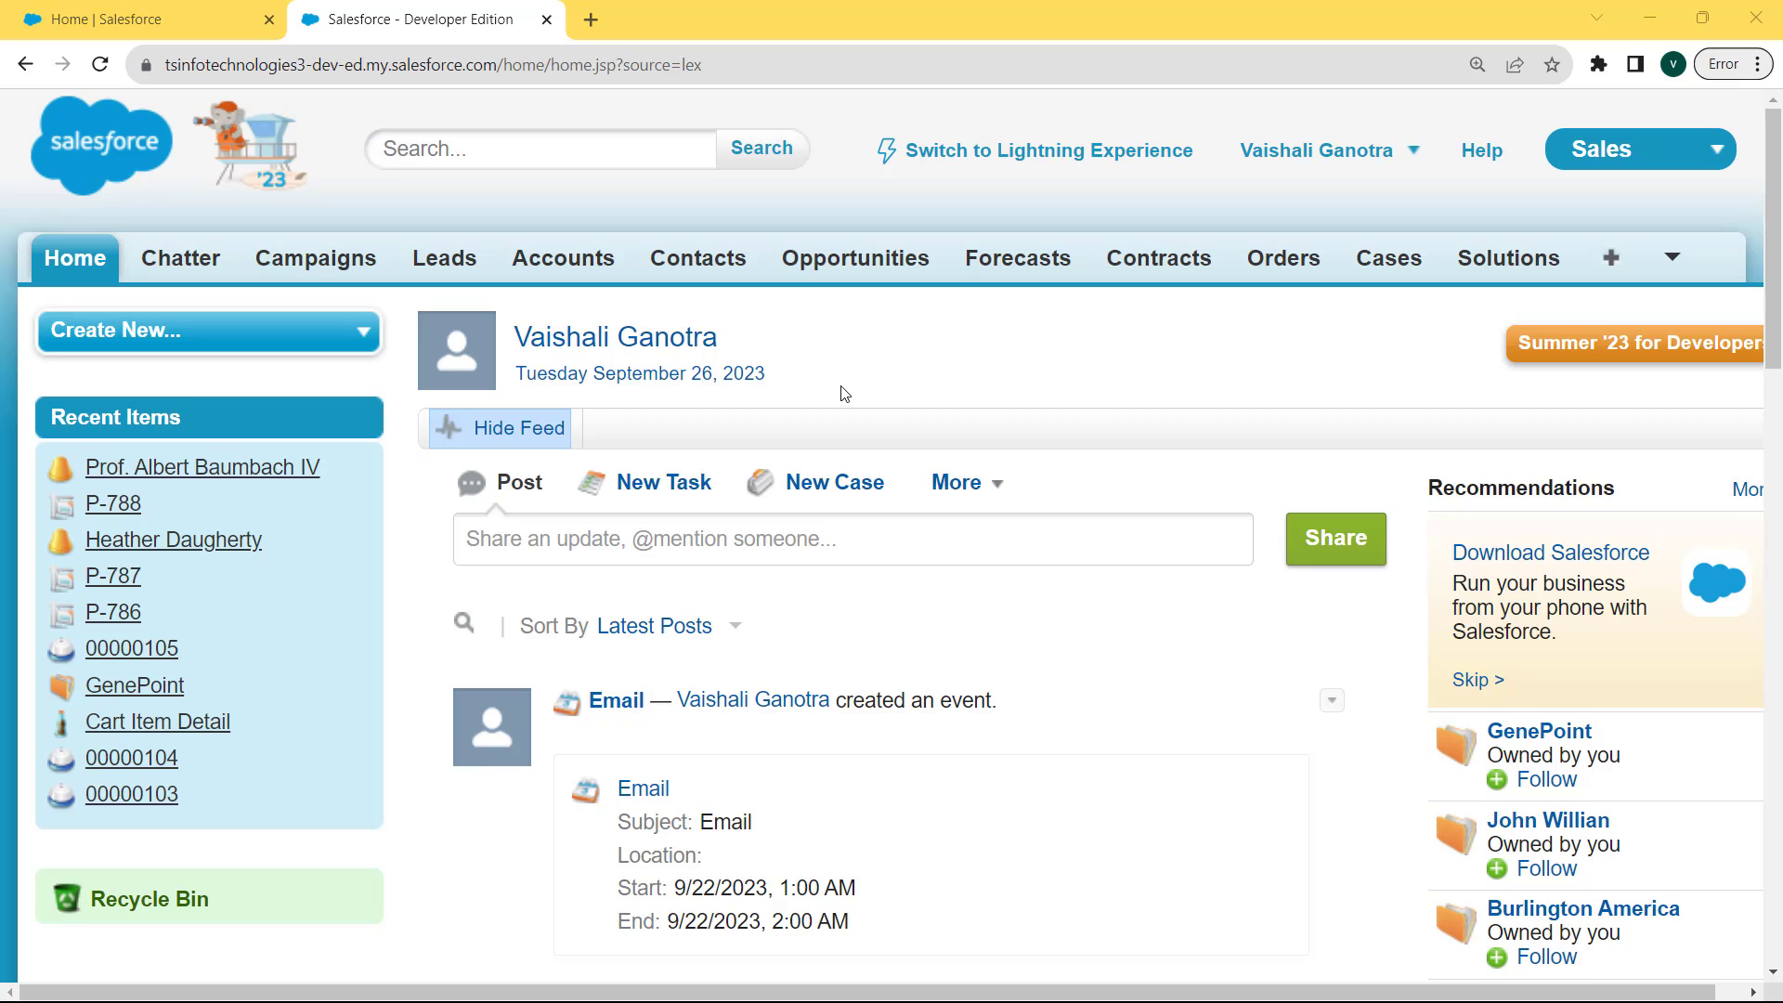
left_click(1414, 159)
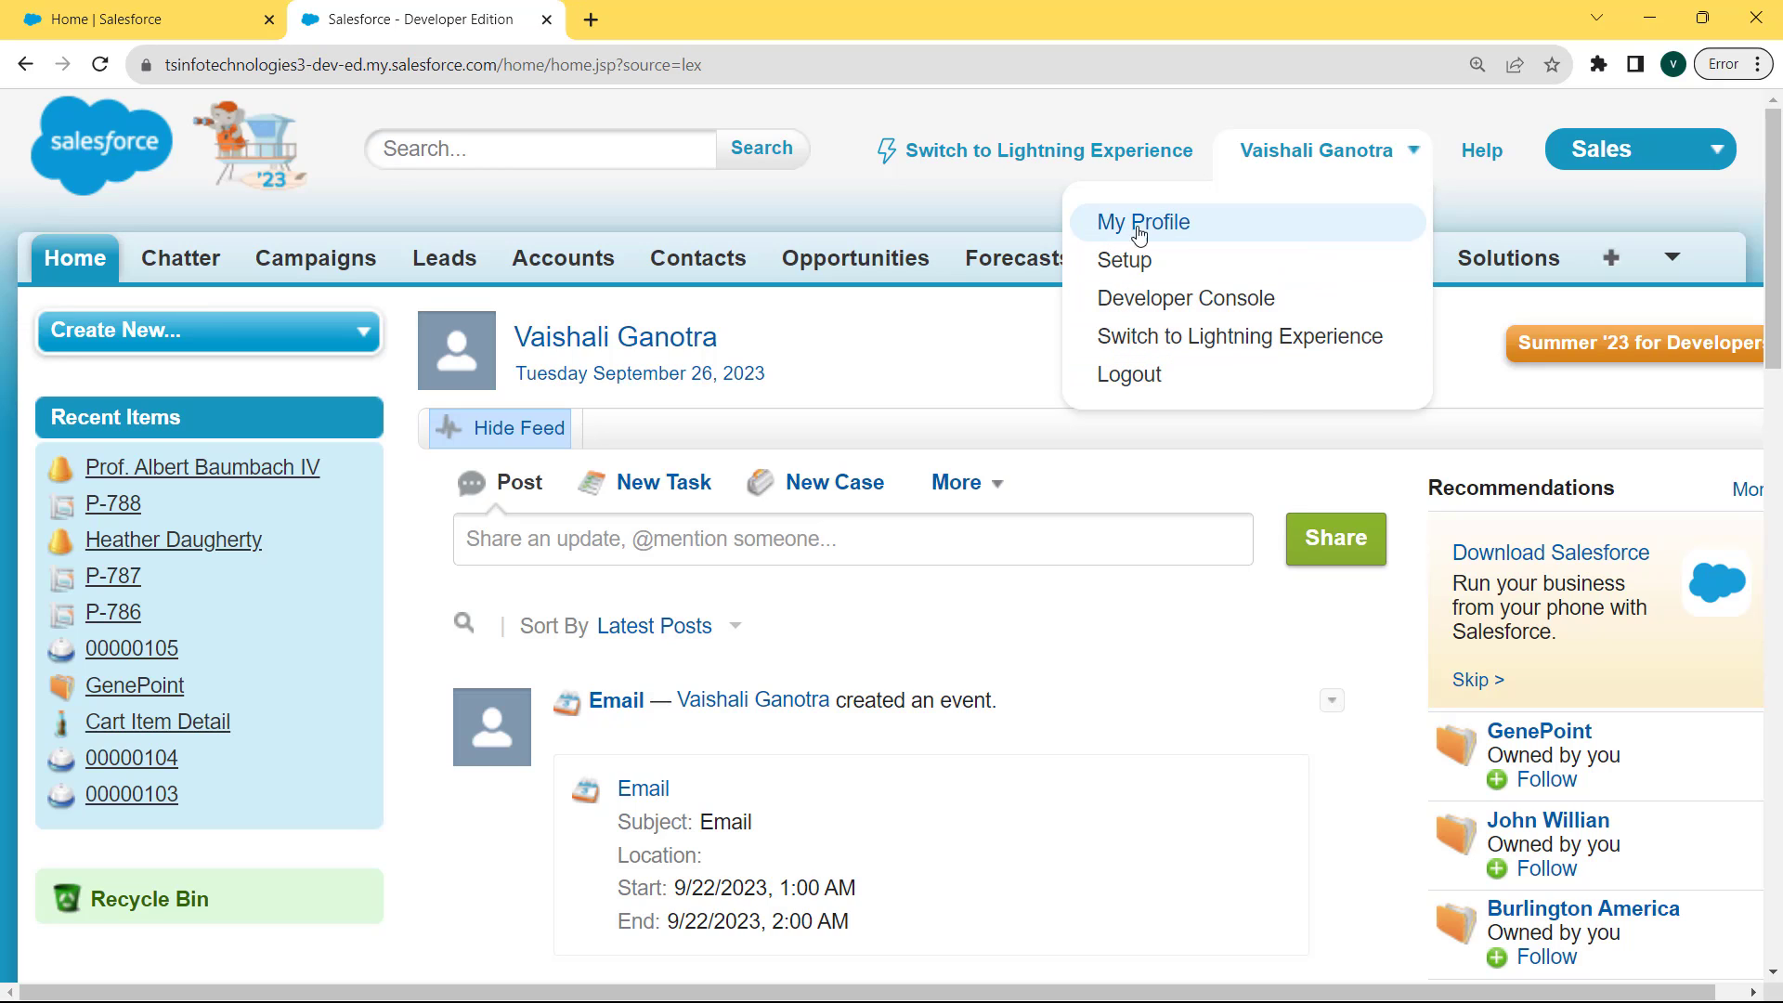
left_click(1110, 269)
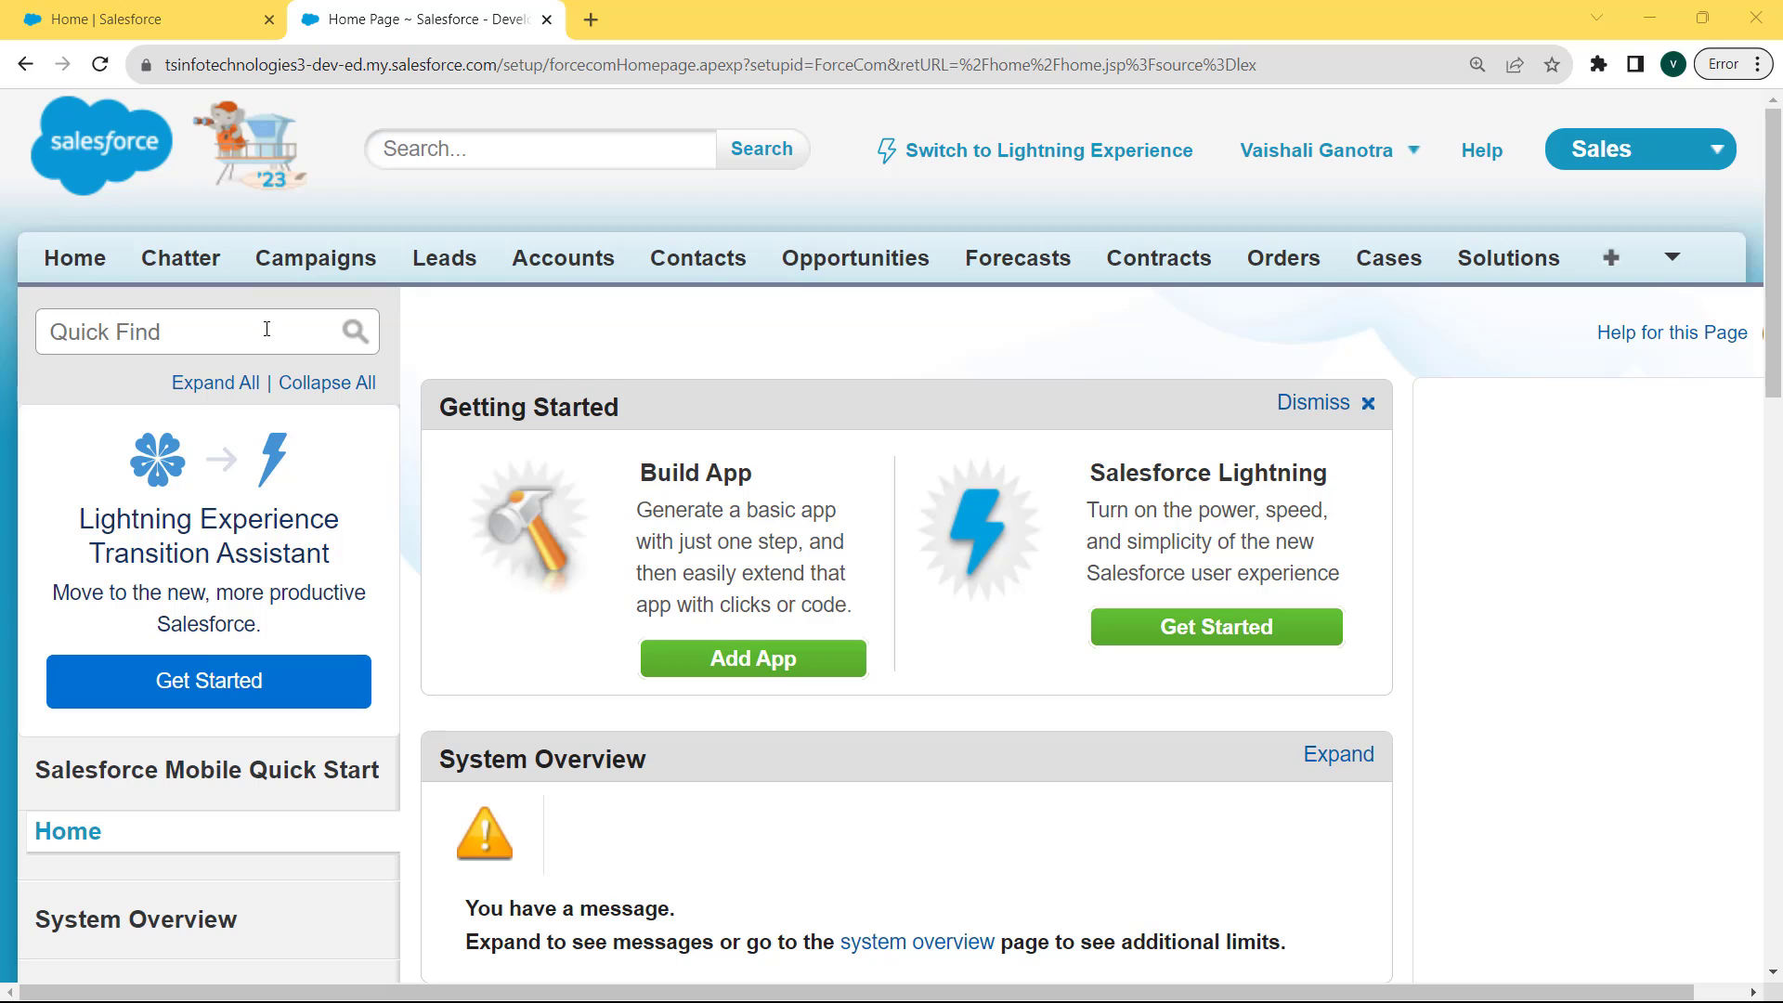
Step: Search Quick Find for 'object', open Custom Objects, and select the Expense object
left_click(267, 331)
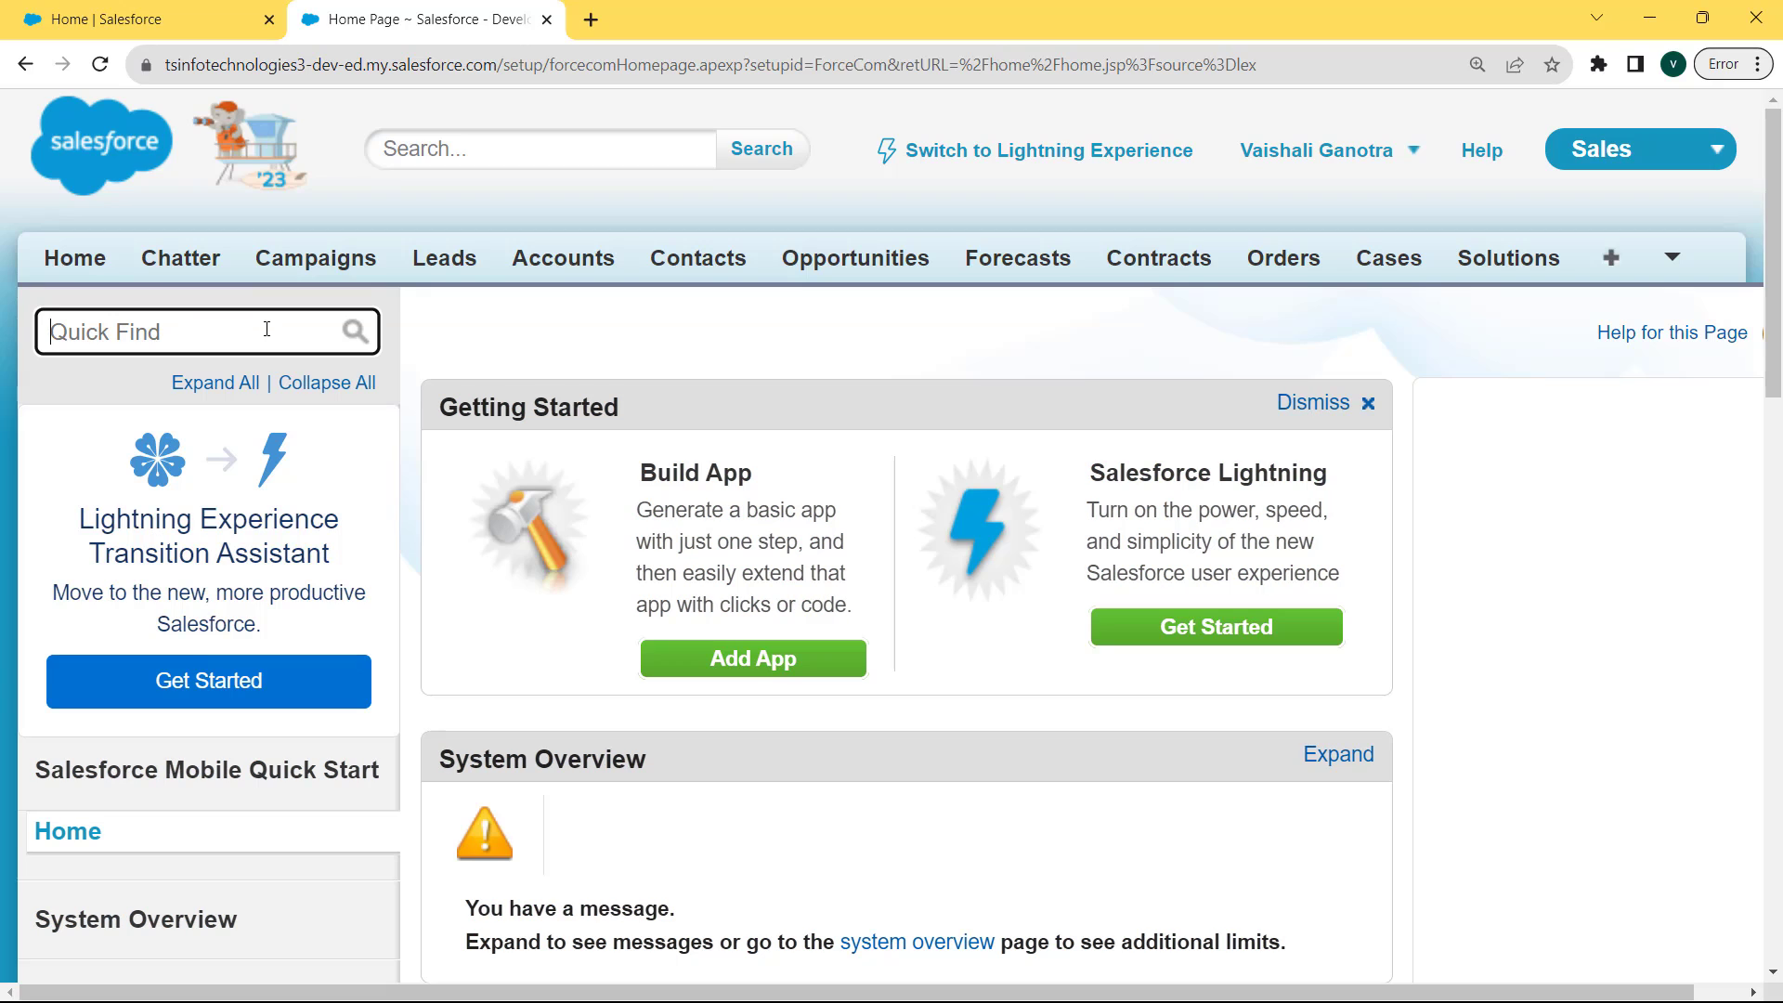
type("object")
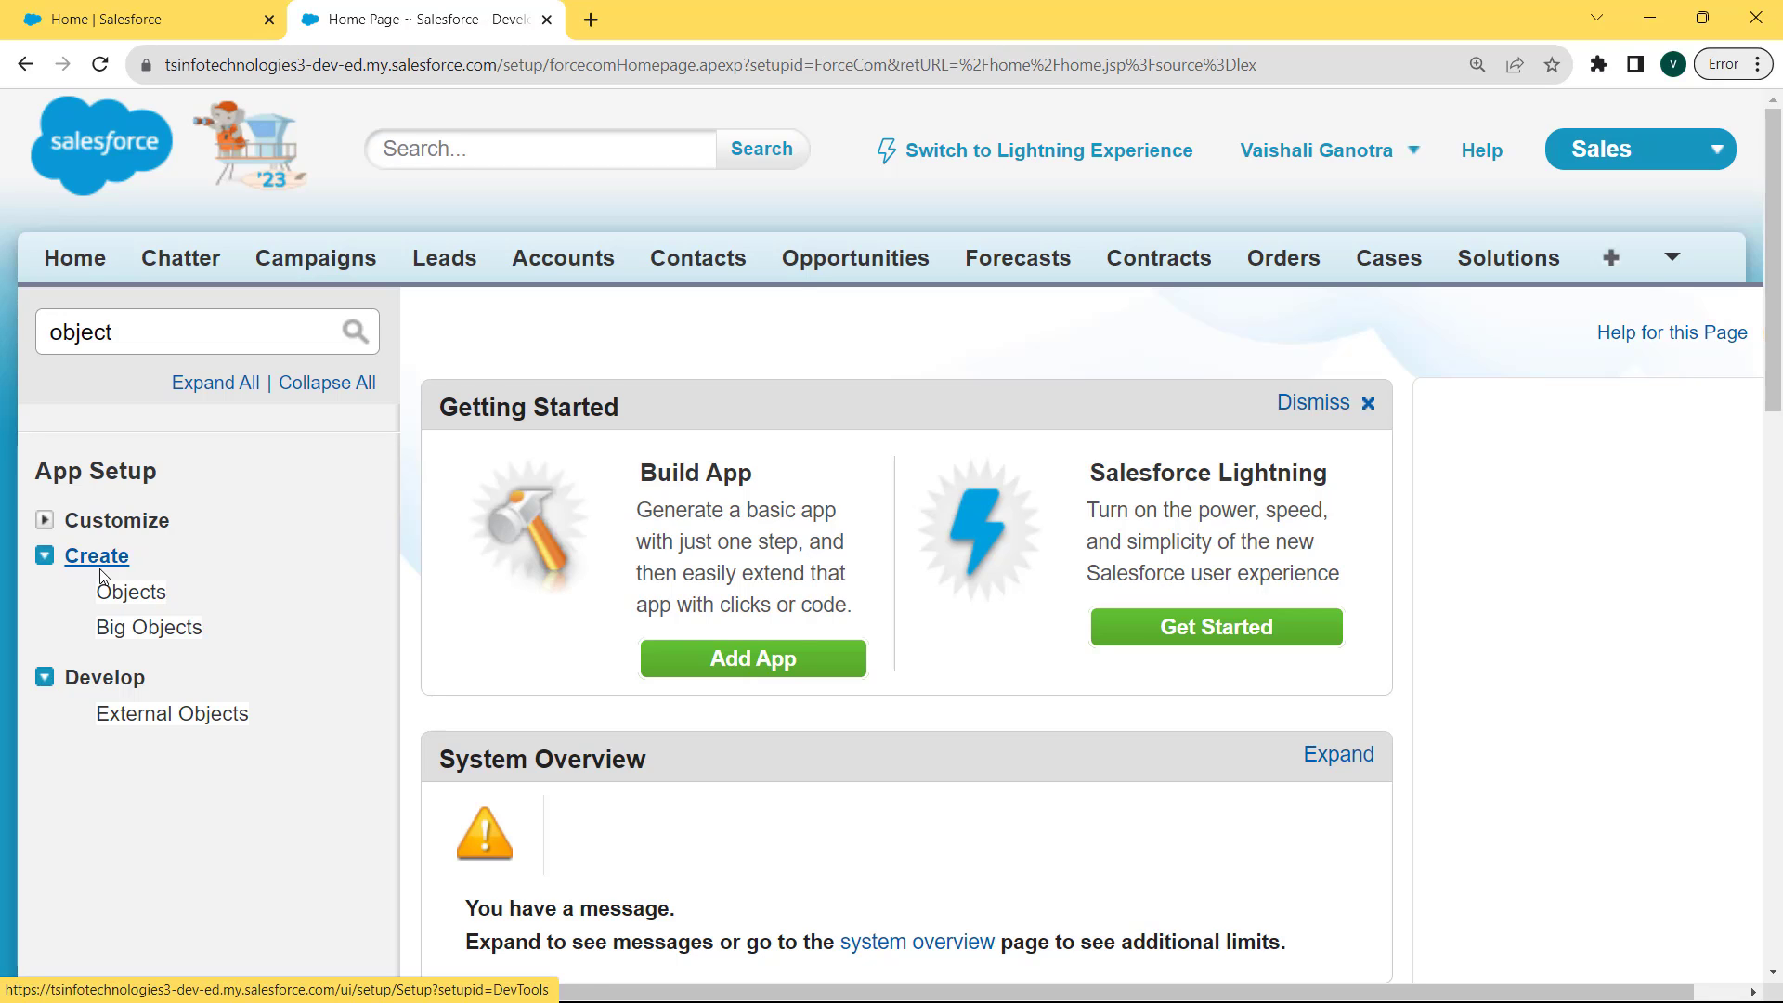
left_click(121, 595)
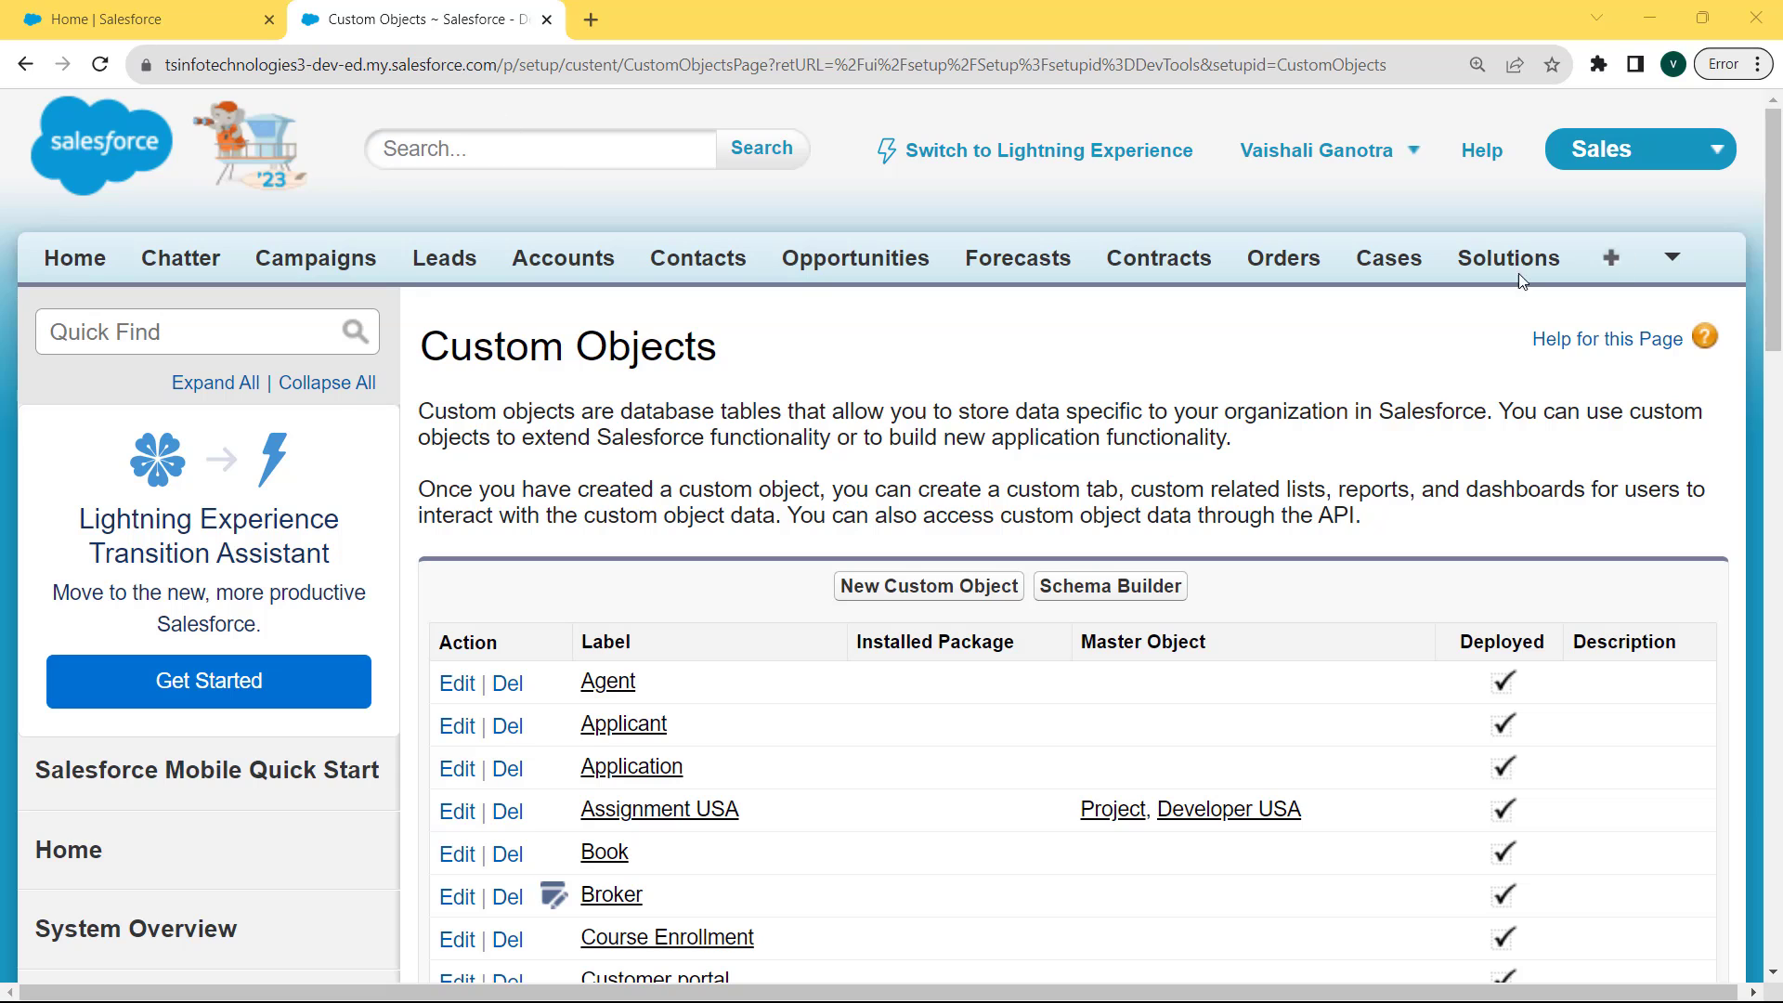
left_click_drag(1777, 228, 1778, 348)
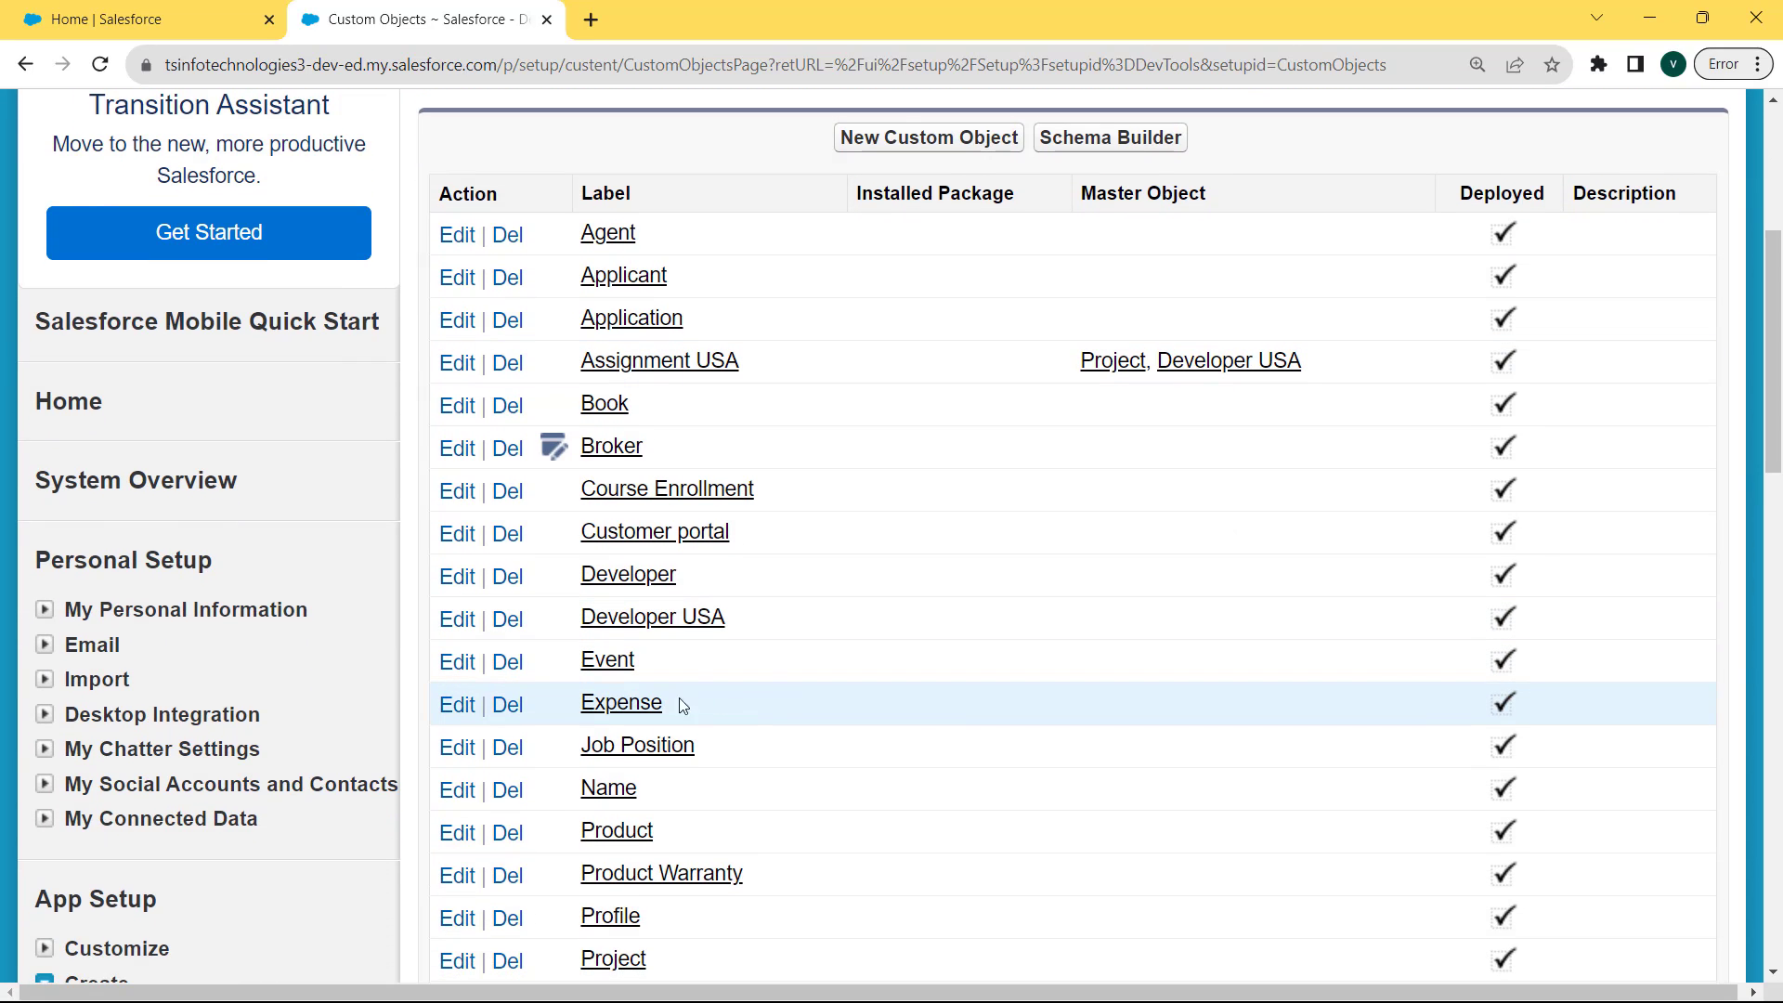
left_click(613, 711)
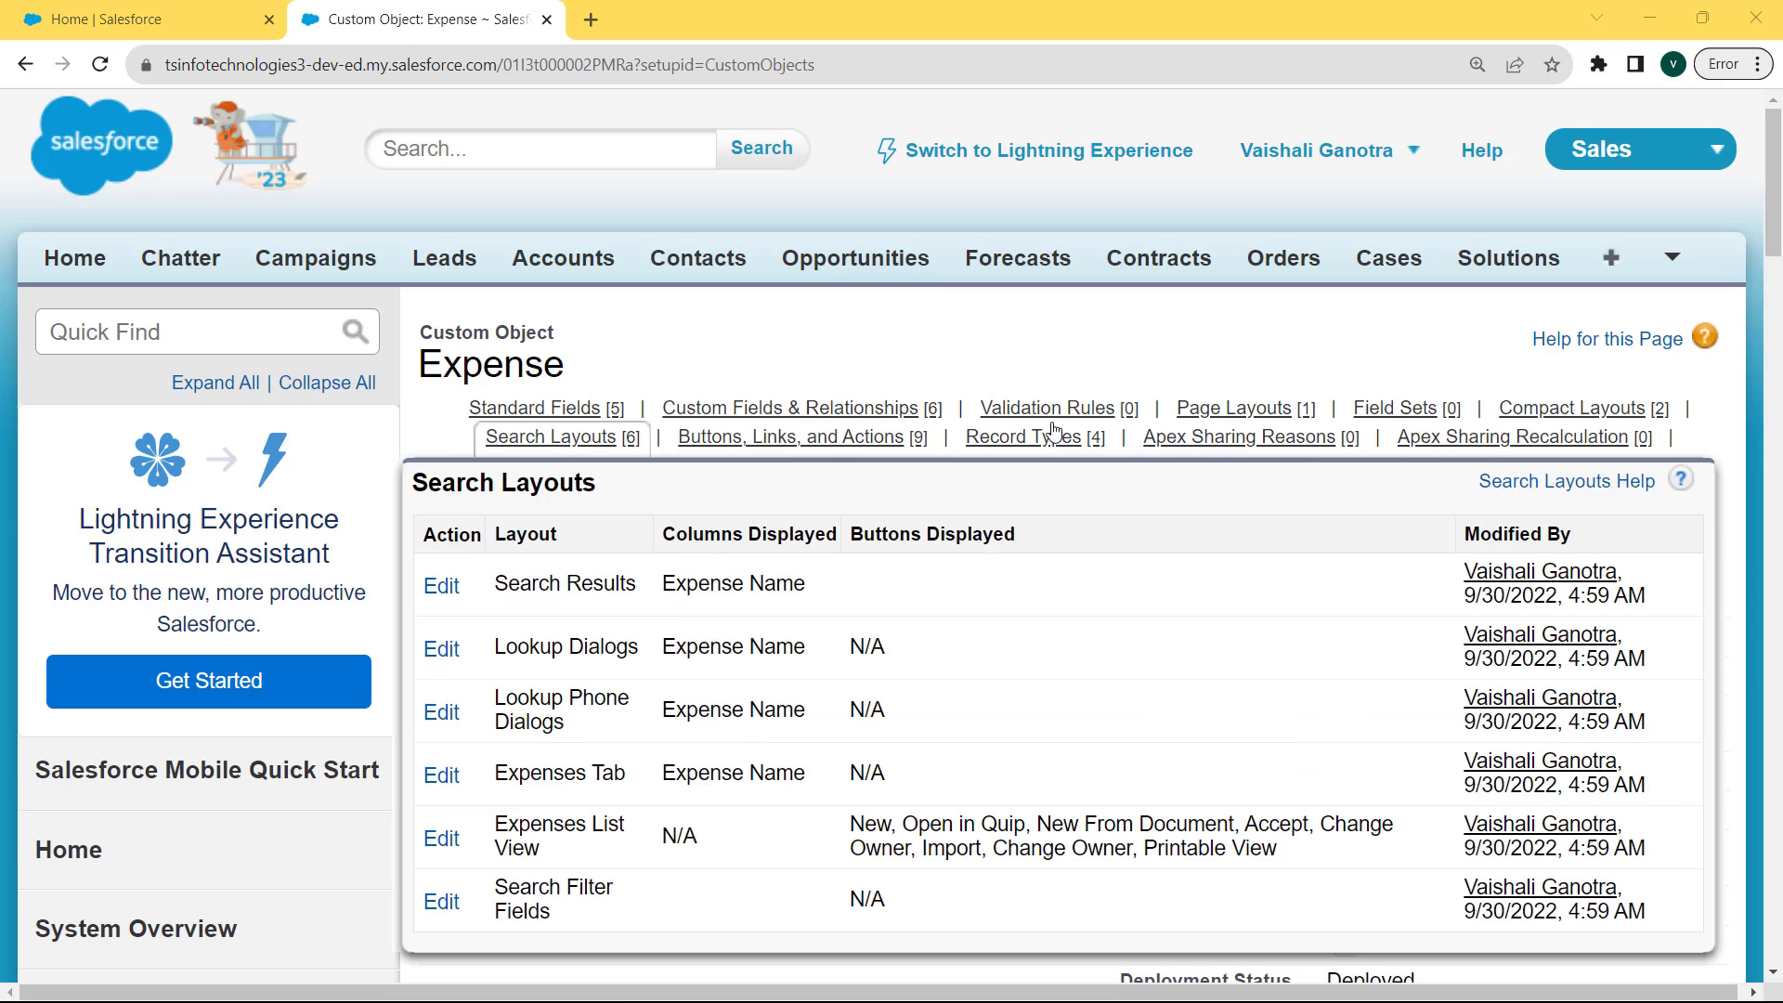
Step: On the Expense object page, start a new field under Custom Fields & Relationships
left_click_drag(1779, 218, 1780, 411)
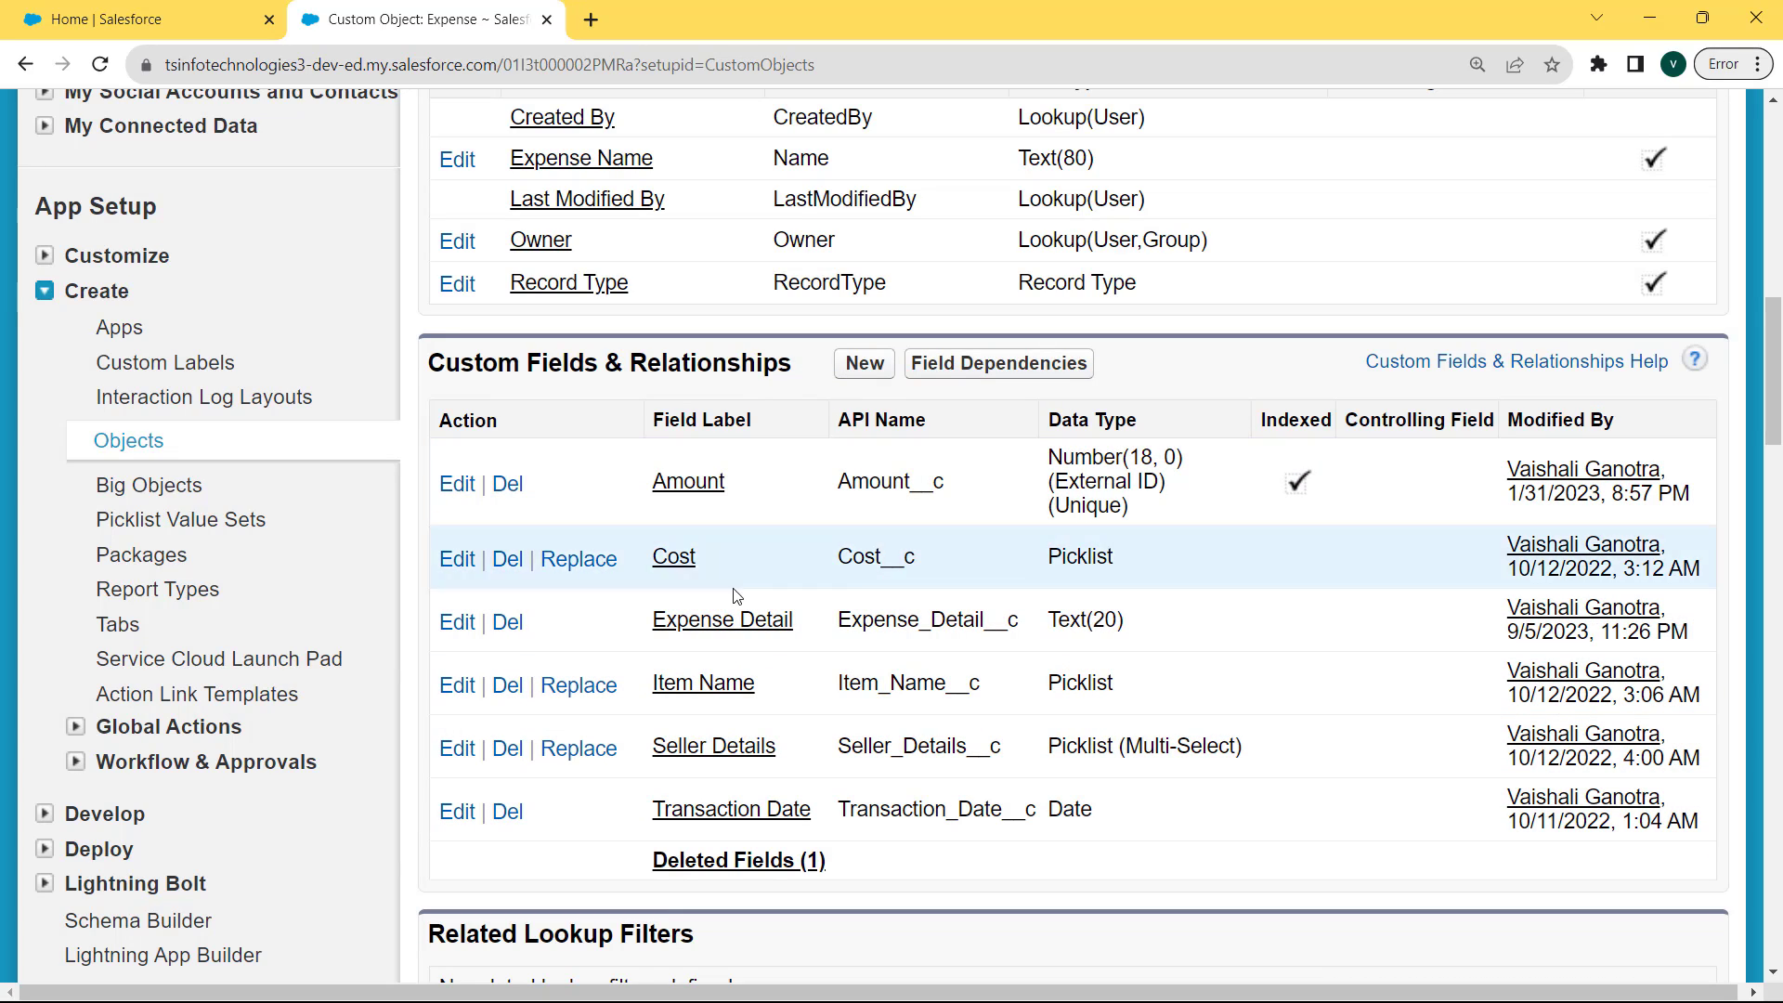
left_click(869, 363)
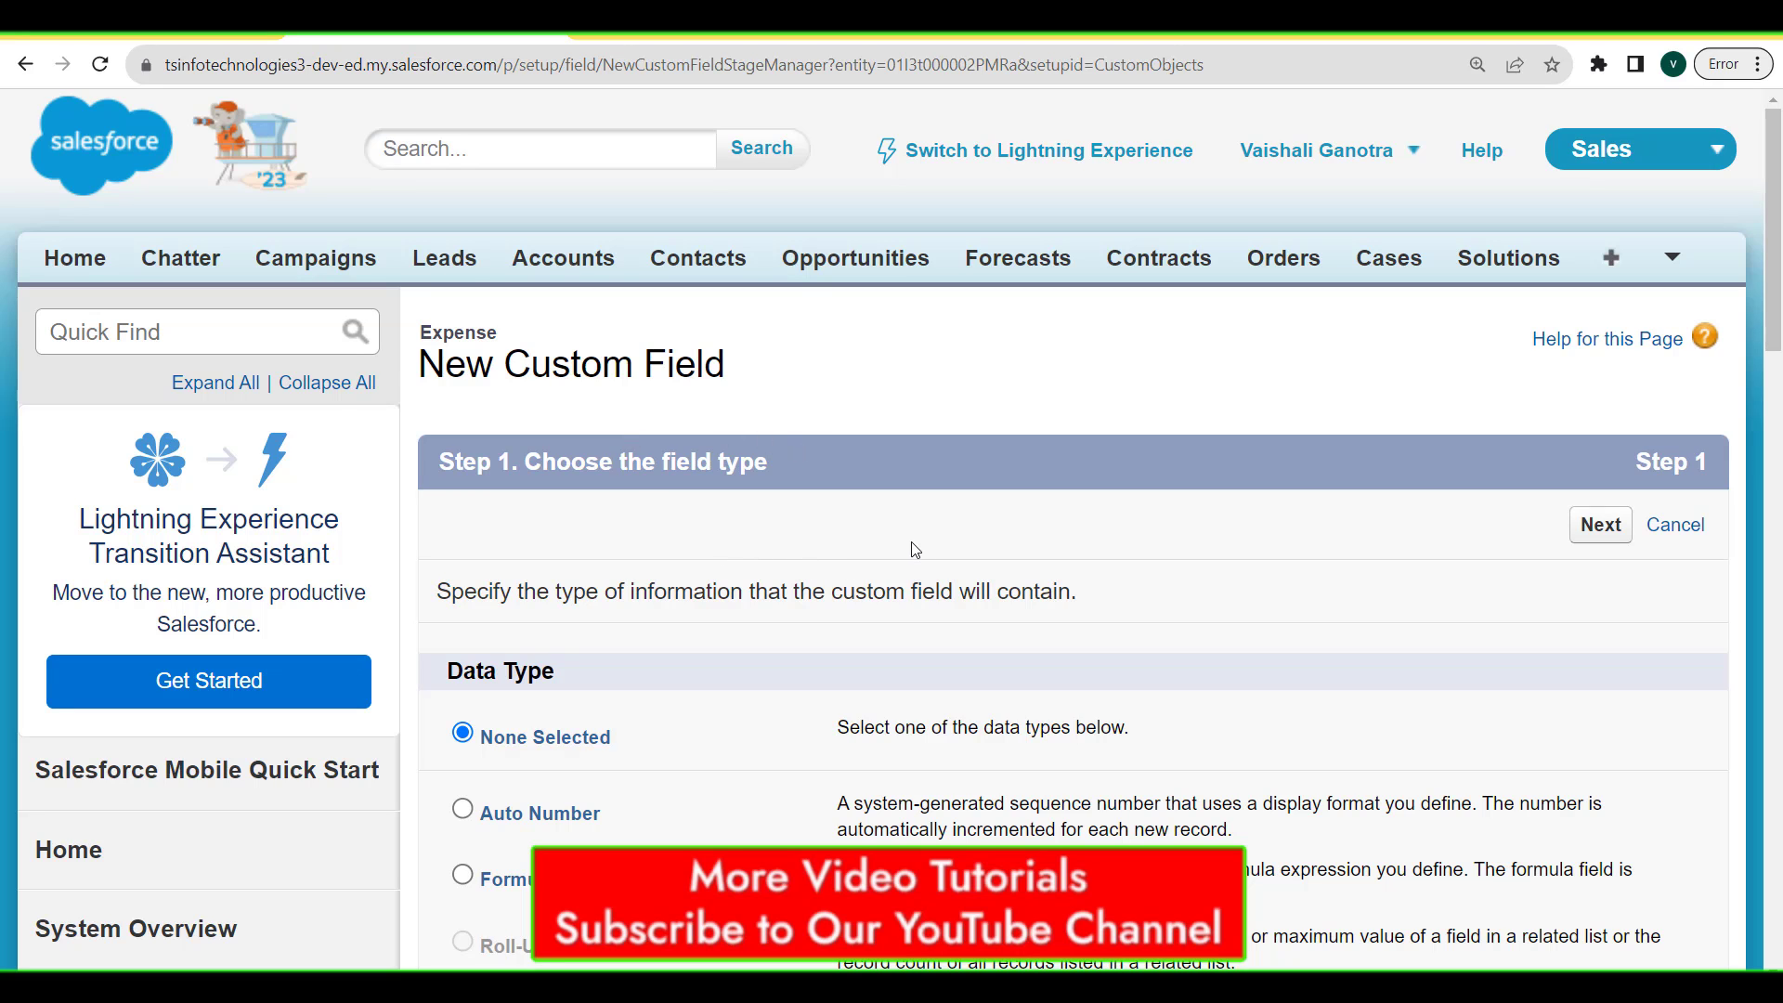
Step: Choose Checkbox as the data type for the new Expense custom field
left_click_drag(1777, 295, 1776, 356)
scroll(854, 627, "down", 4)
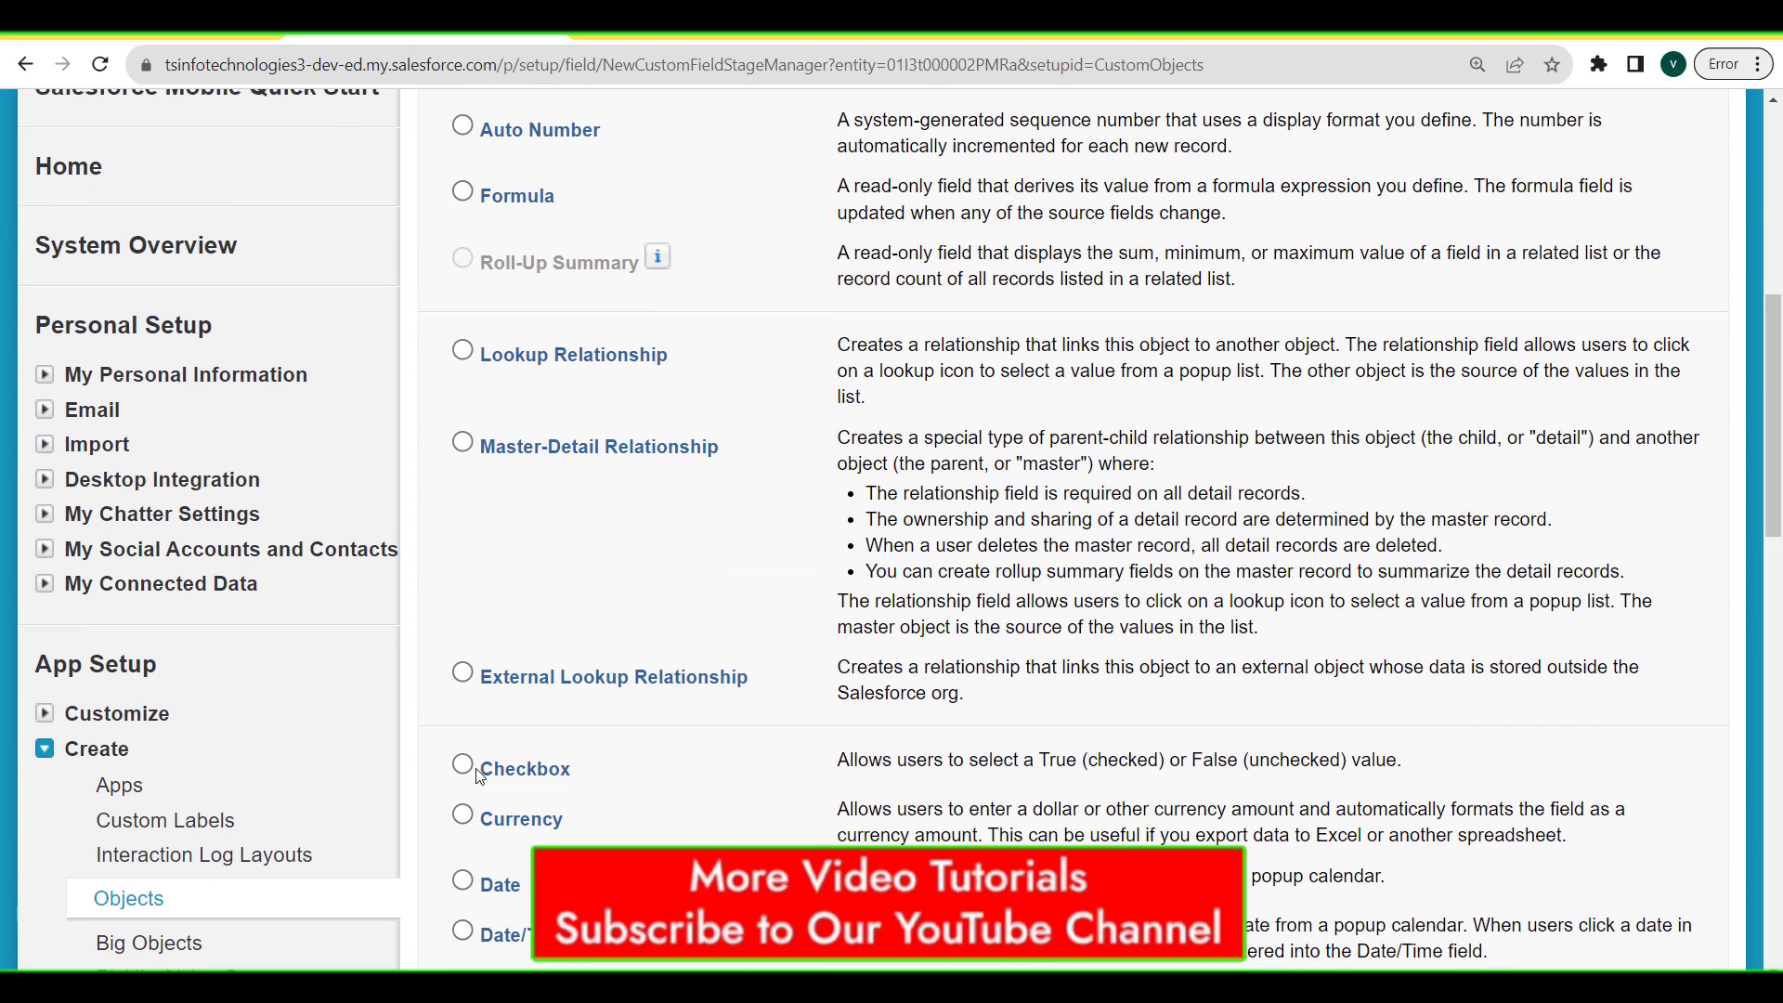
left_click(461, 768)
left_click_drag(1777, 469, 1777, 772)
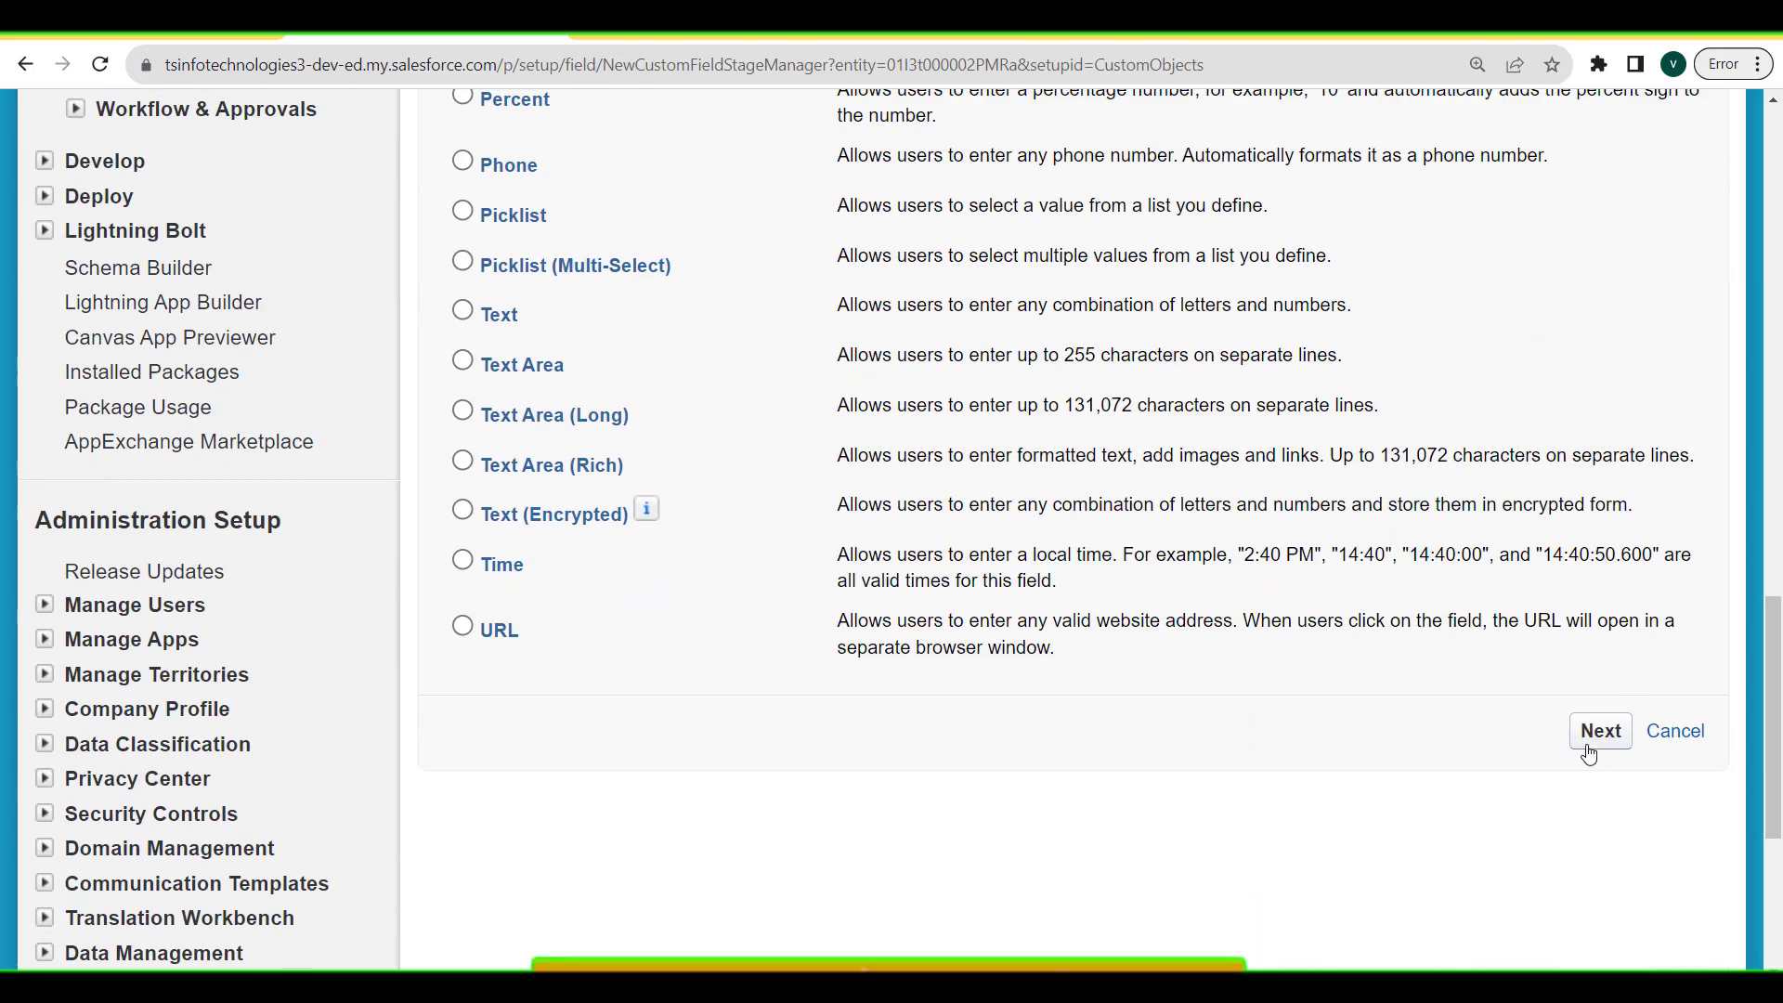
left_click(1598, 730)
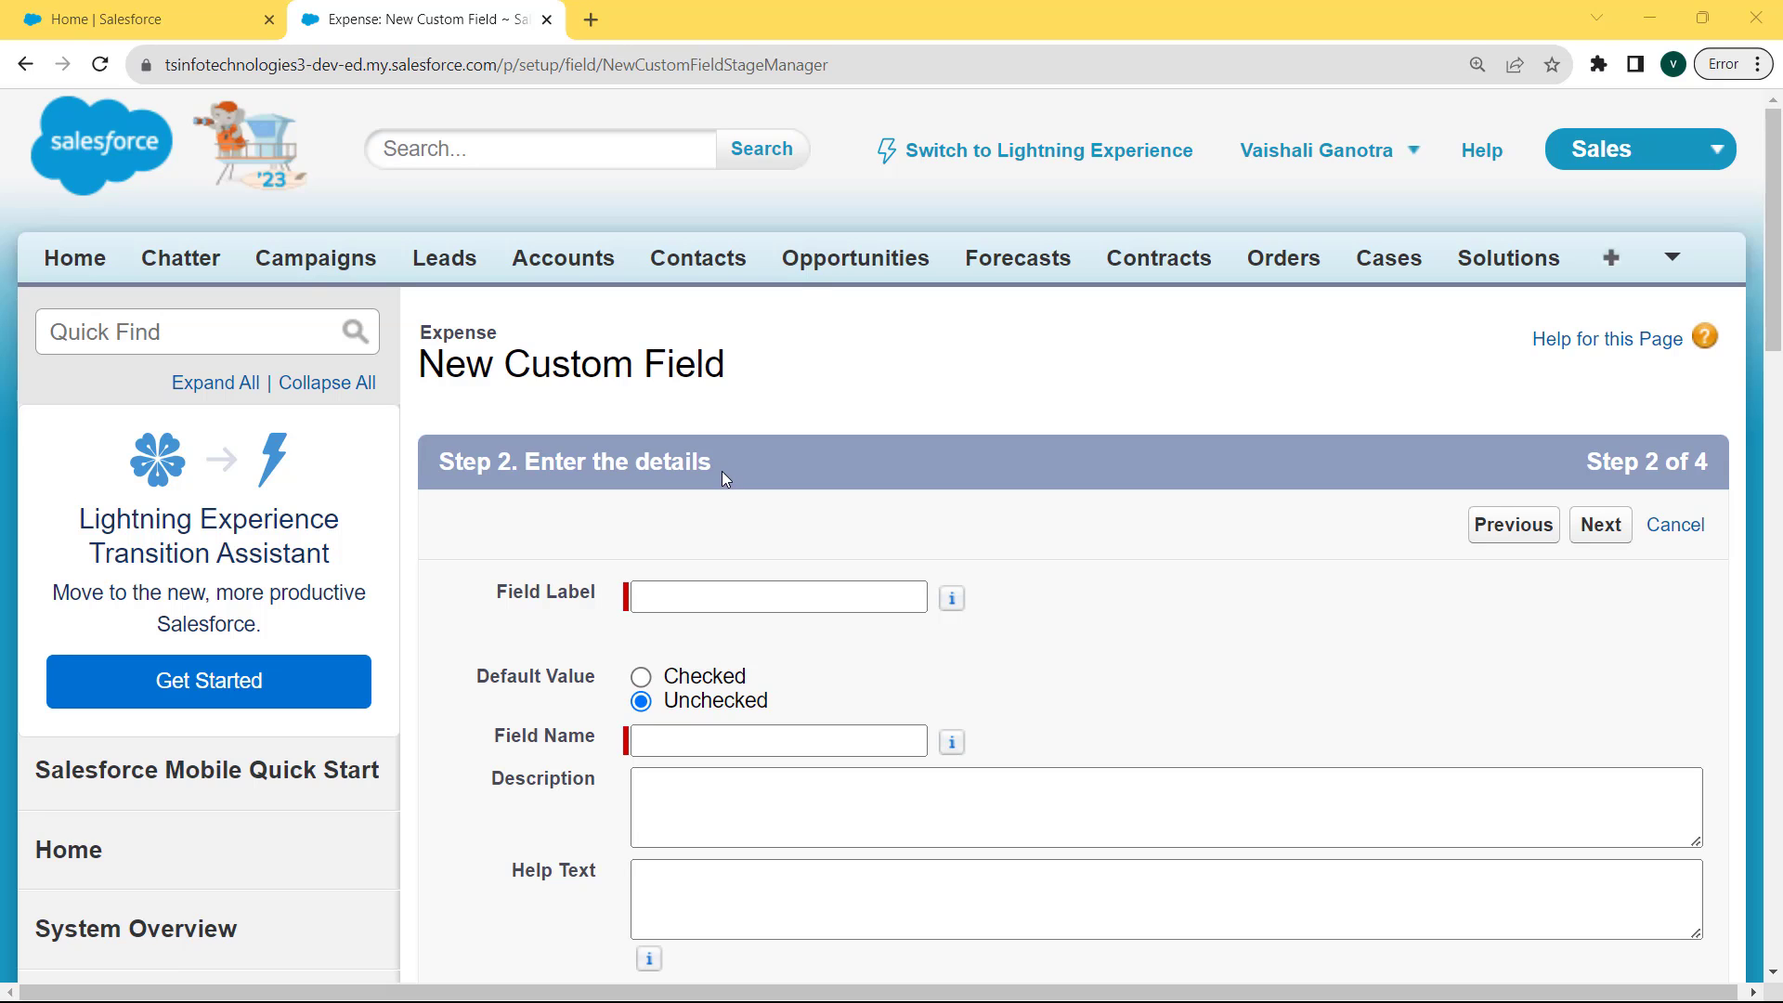
Step: Enter 'Contact US' as the field label, with field name auto-filled to Contact_US
left_click(689, 605)
type("C")
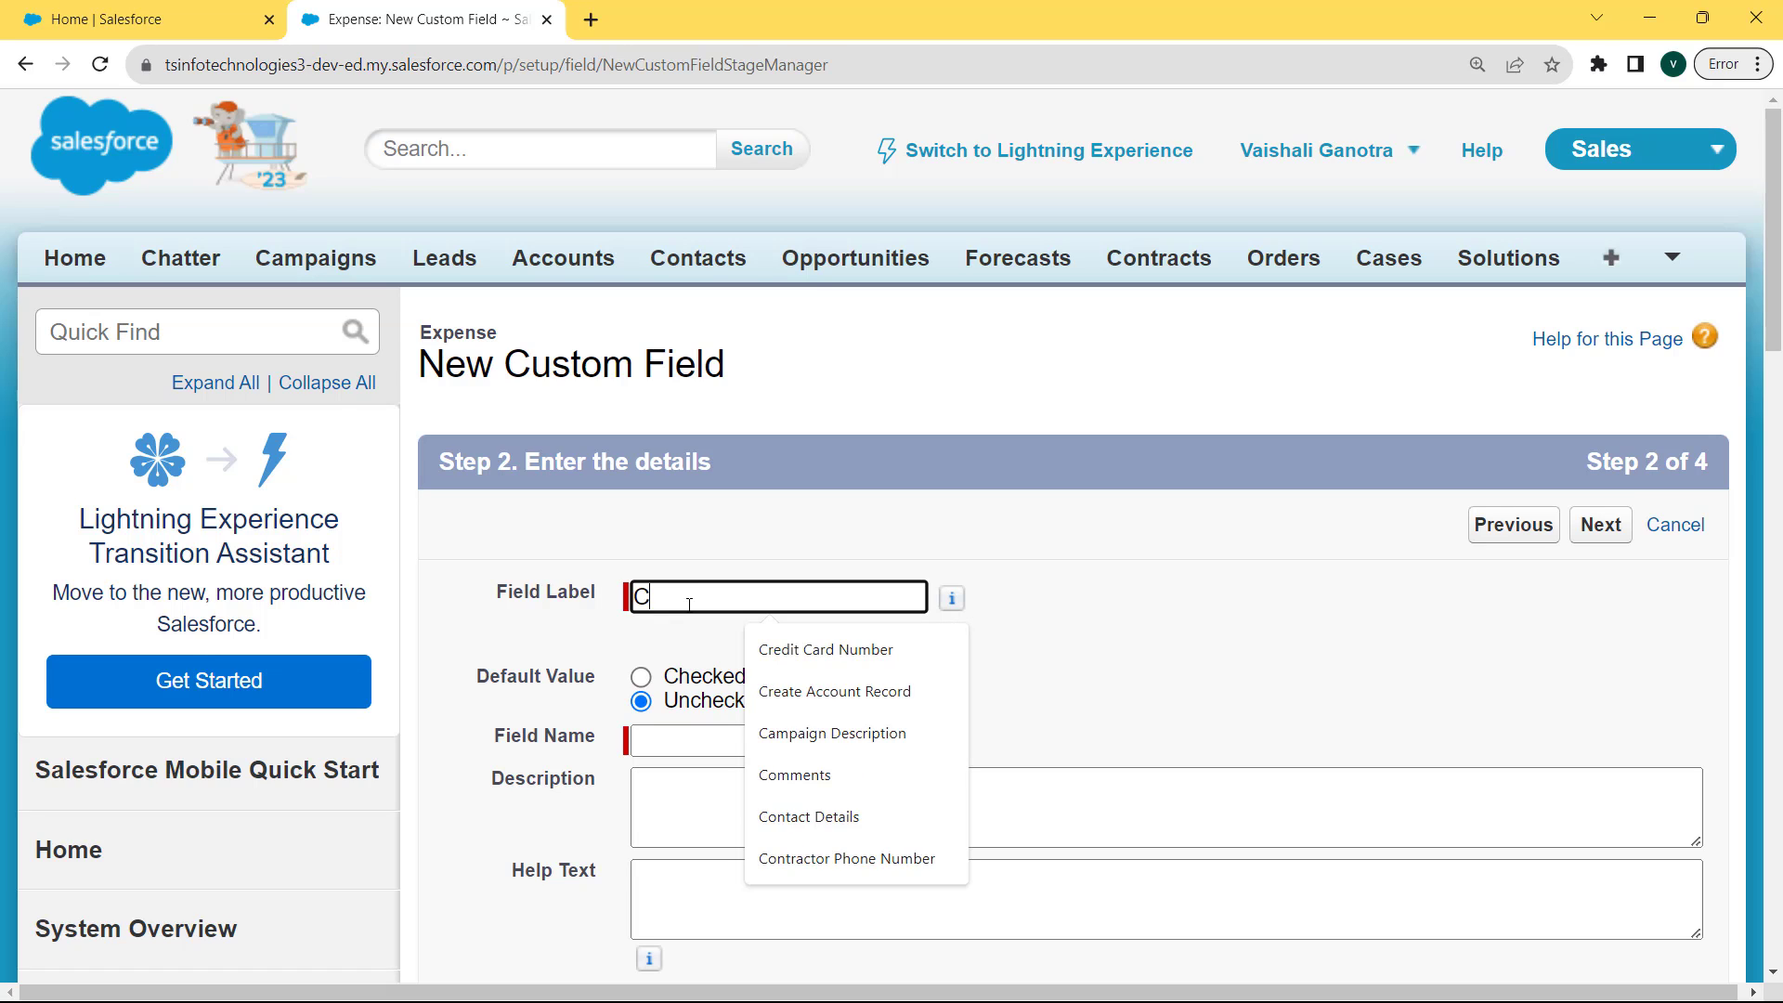
type("ontact US")
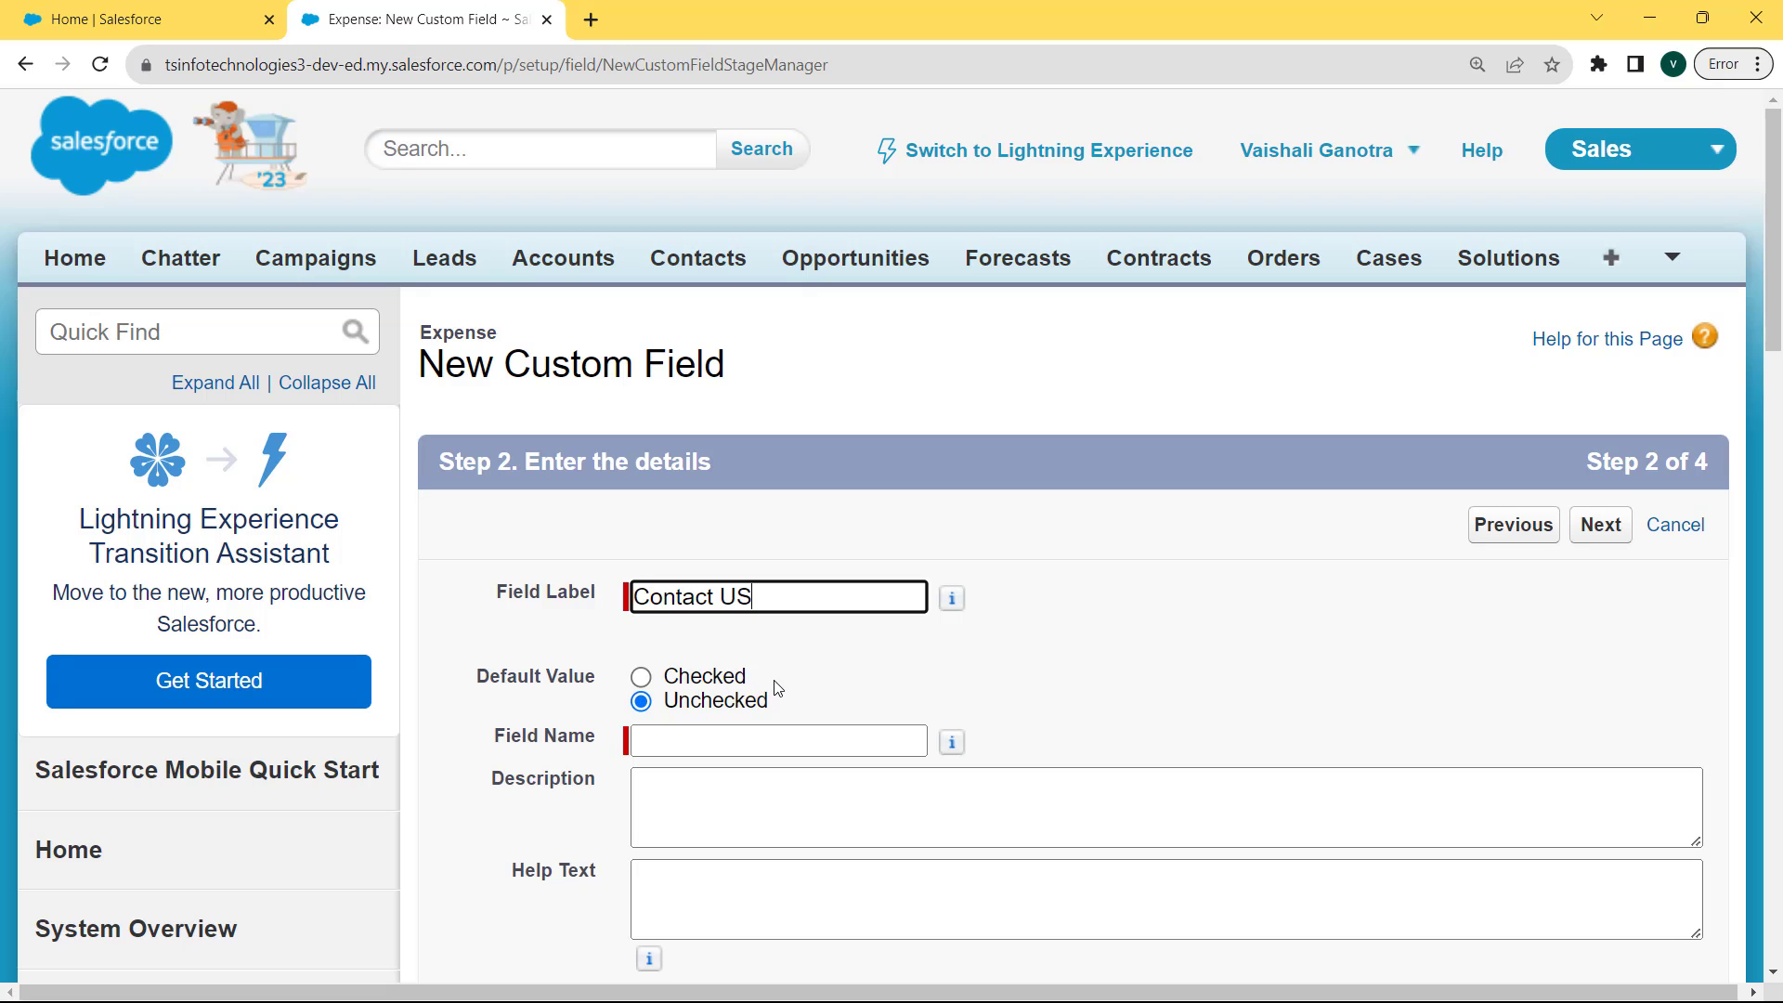
left_click(665, 737)
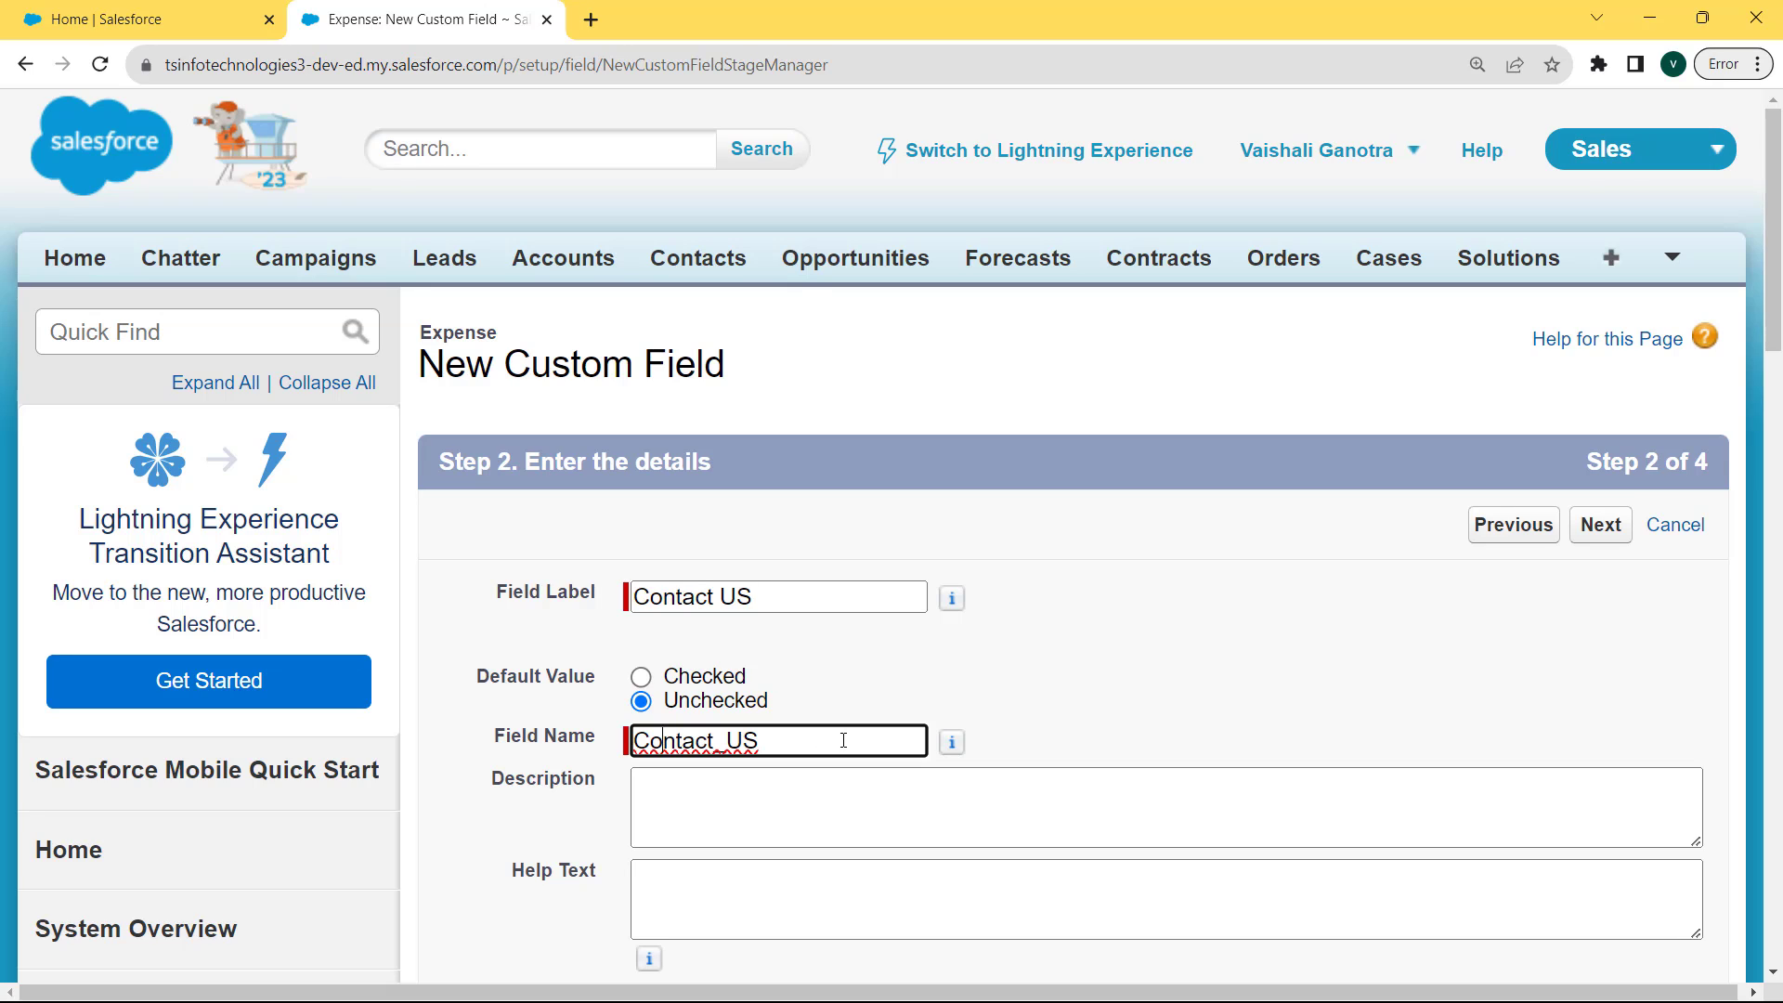
left_click(1601, 525)
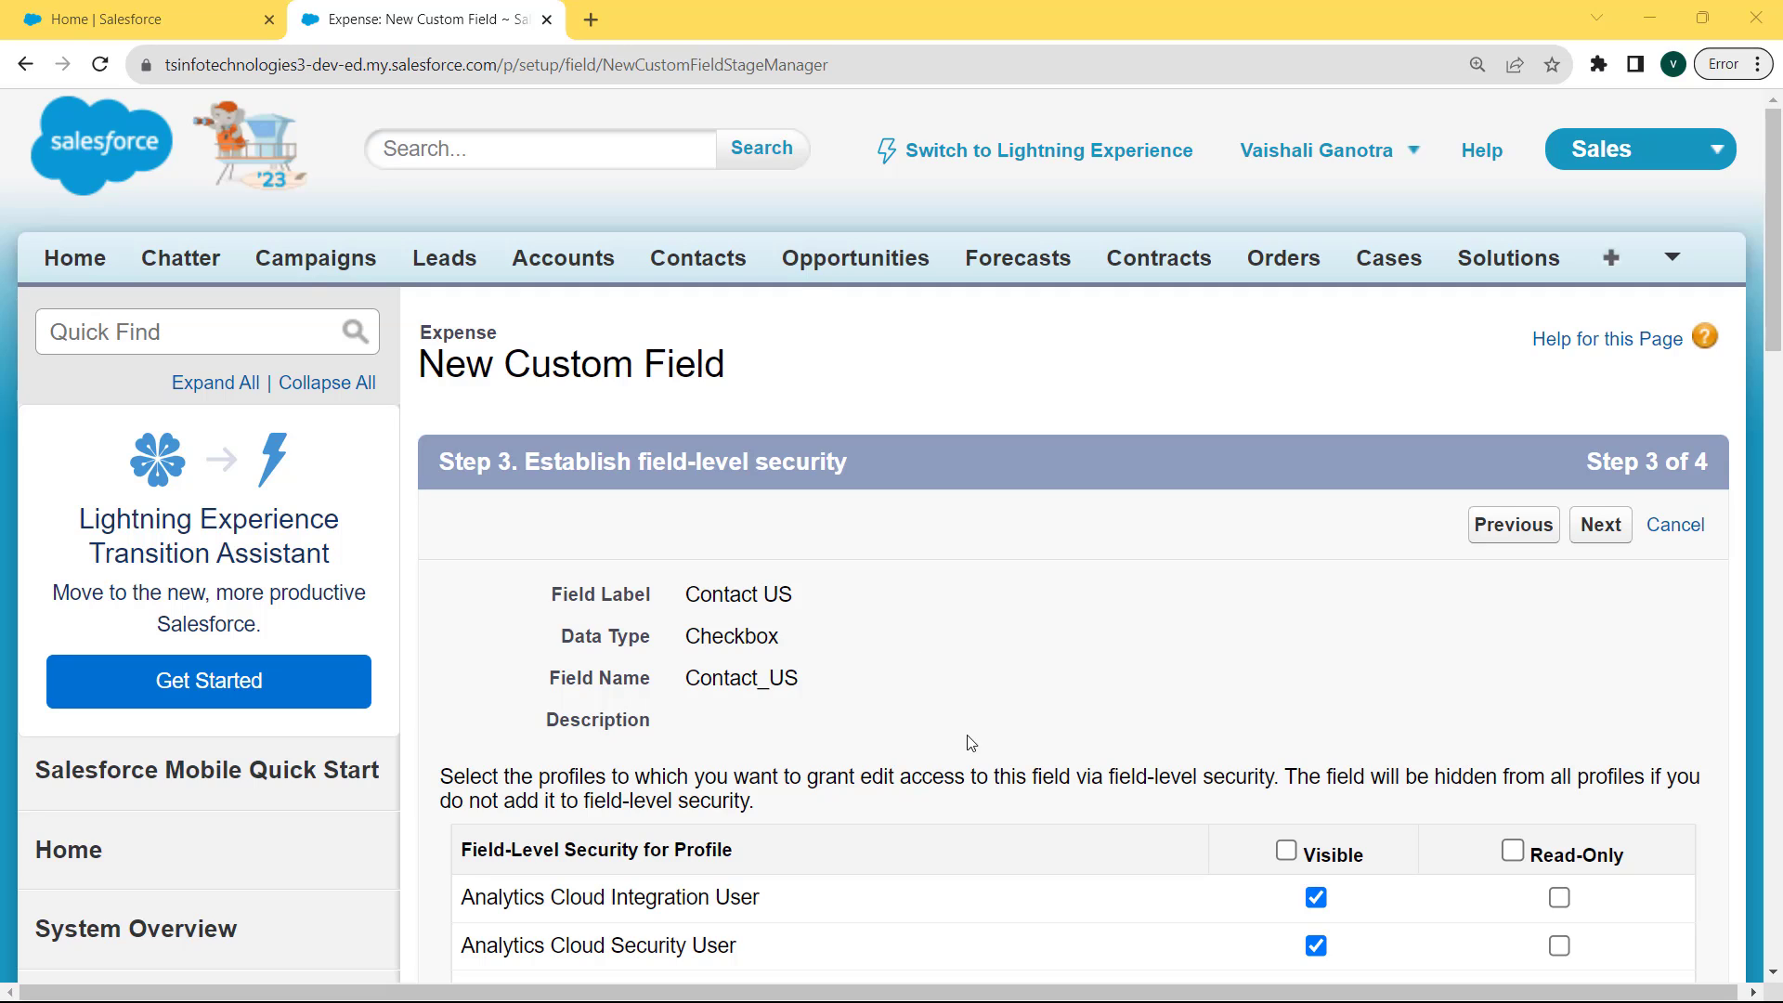
Step: Make Contact US visible to all profiles and save it on the Expenses Layout
left_click(1286, 851)
left_click(1615, 533)
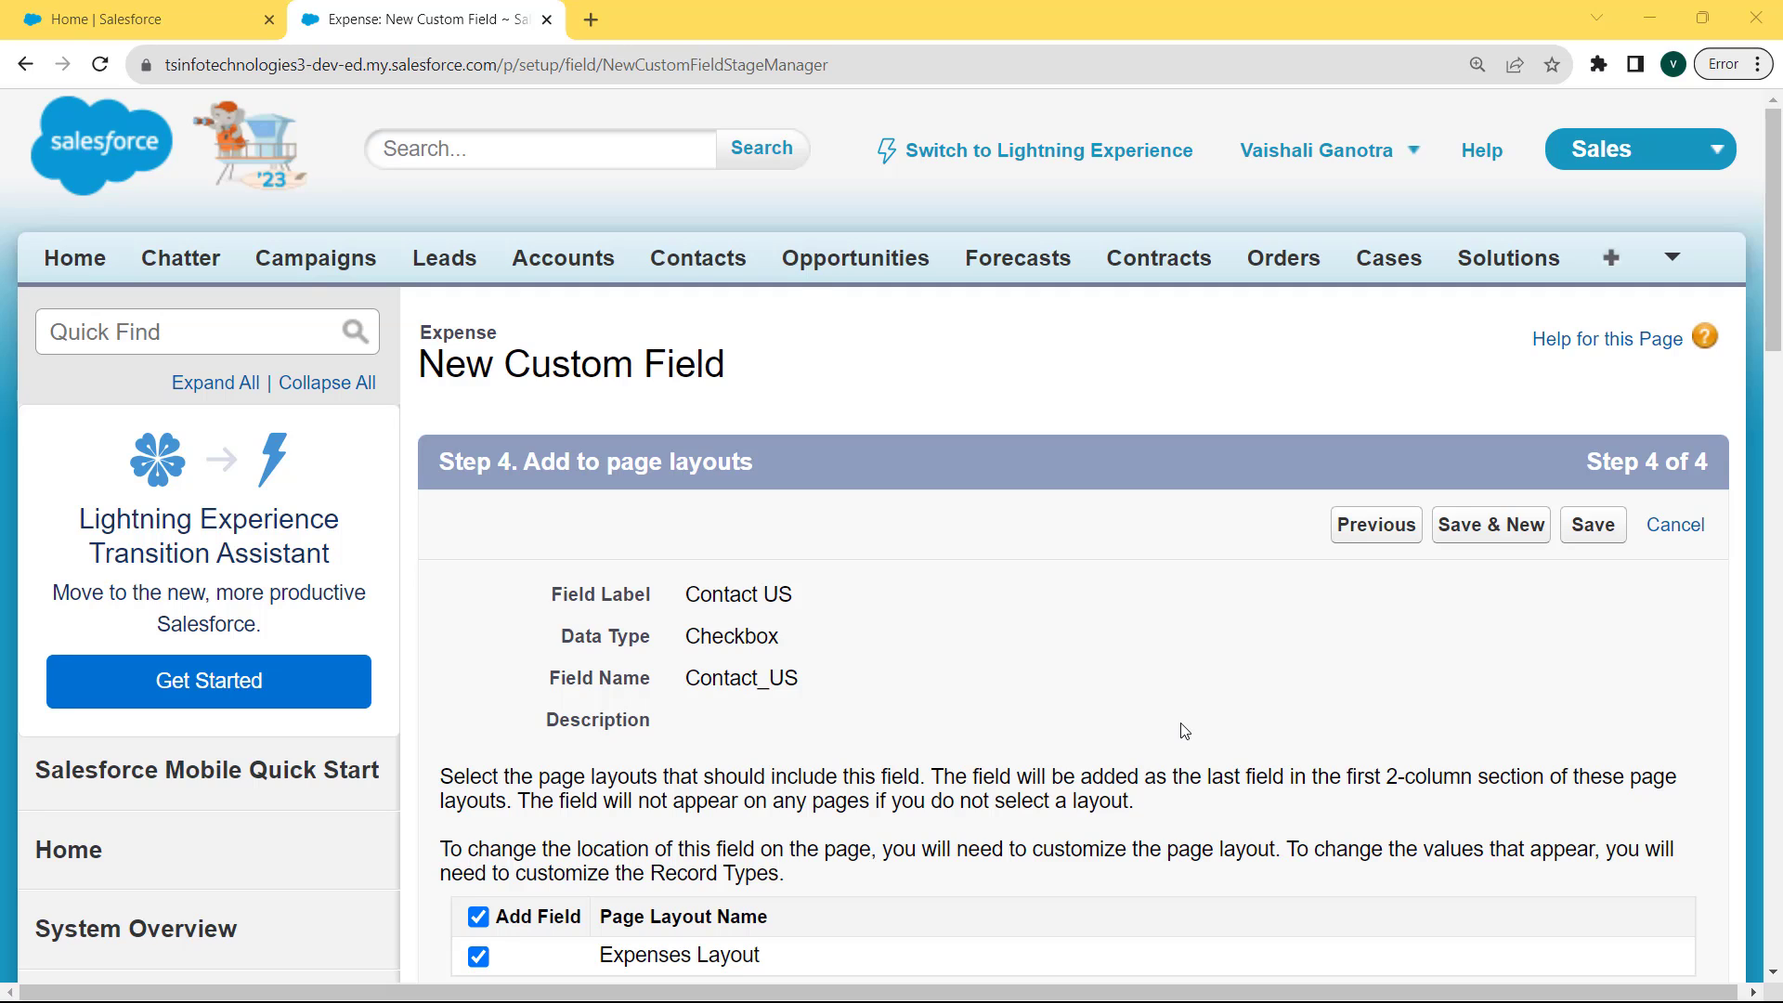
left_click(1592, 525)
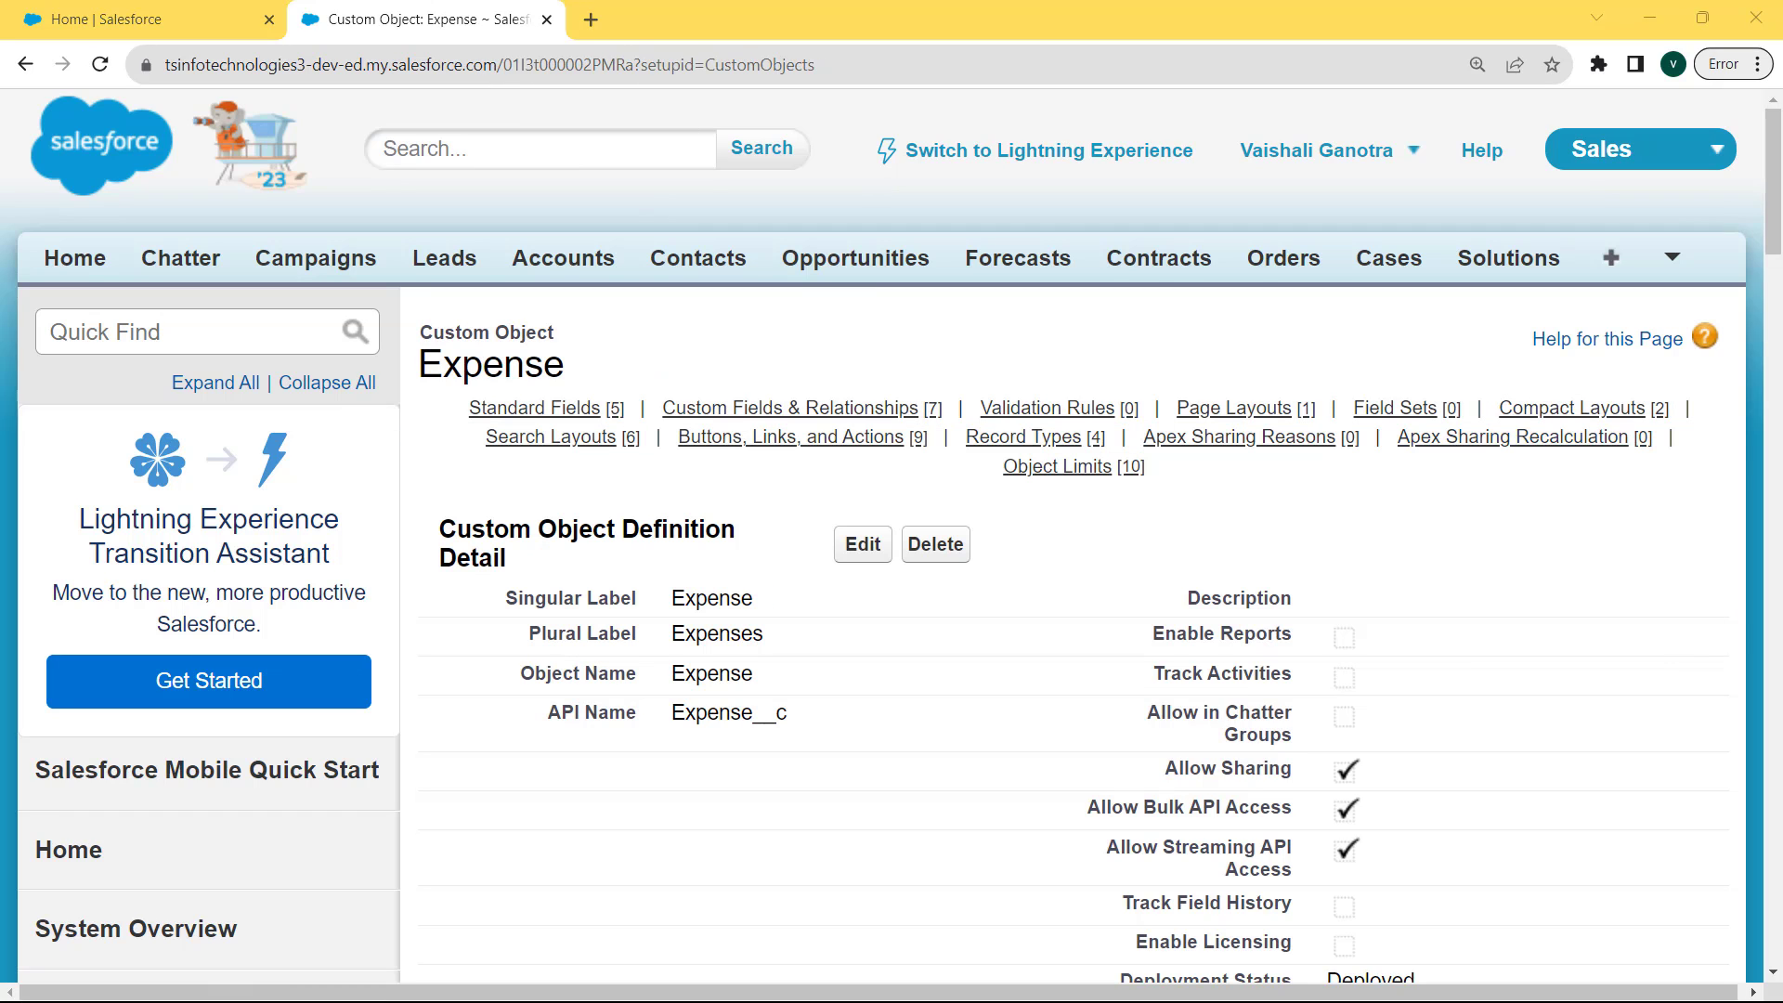
Step: Scroll to Custom Fields & Relationships to confirm the Contact US checkbox (Contact_US__c)
scroll(1780, 276, "down", 10)
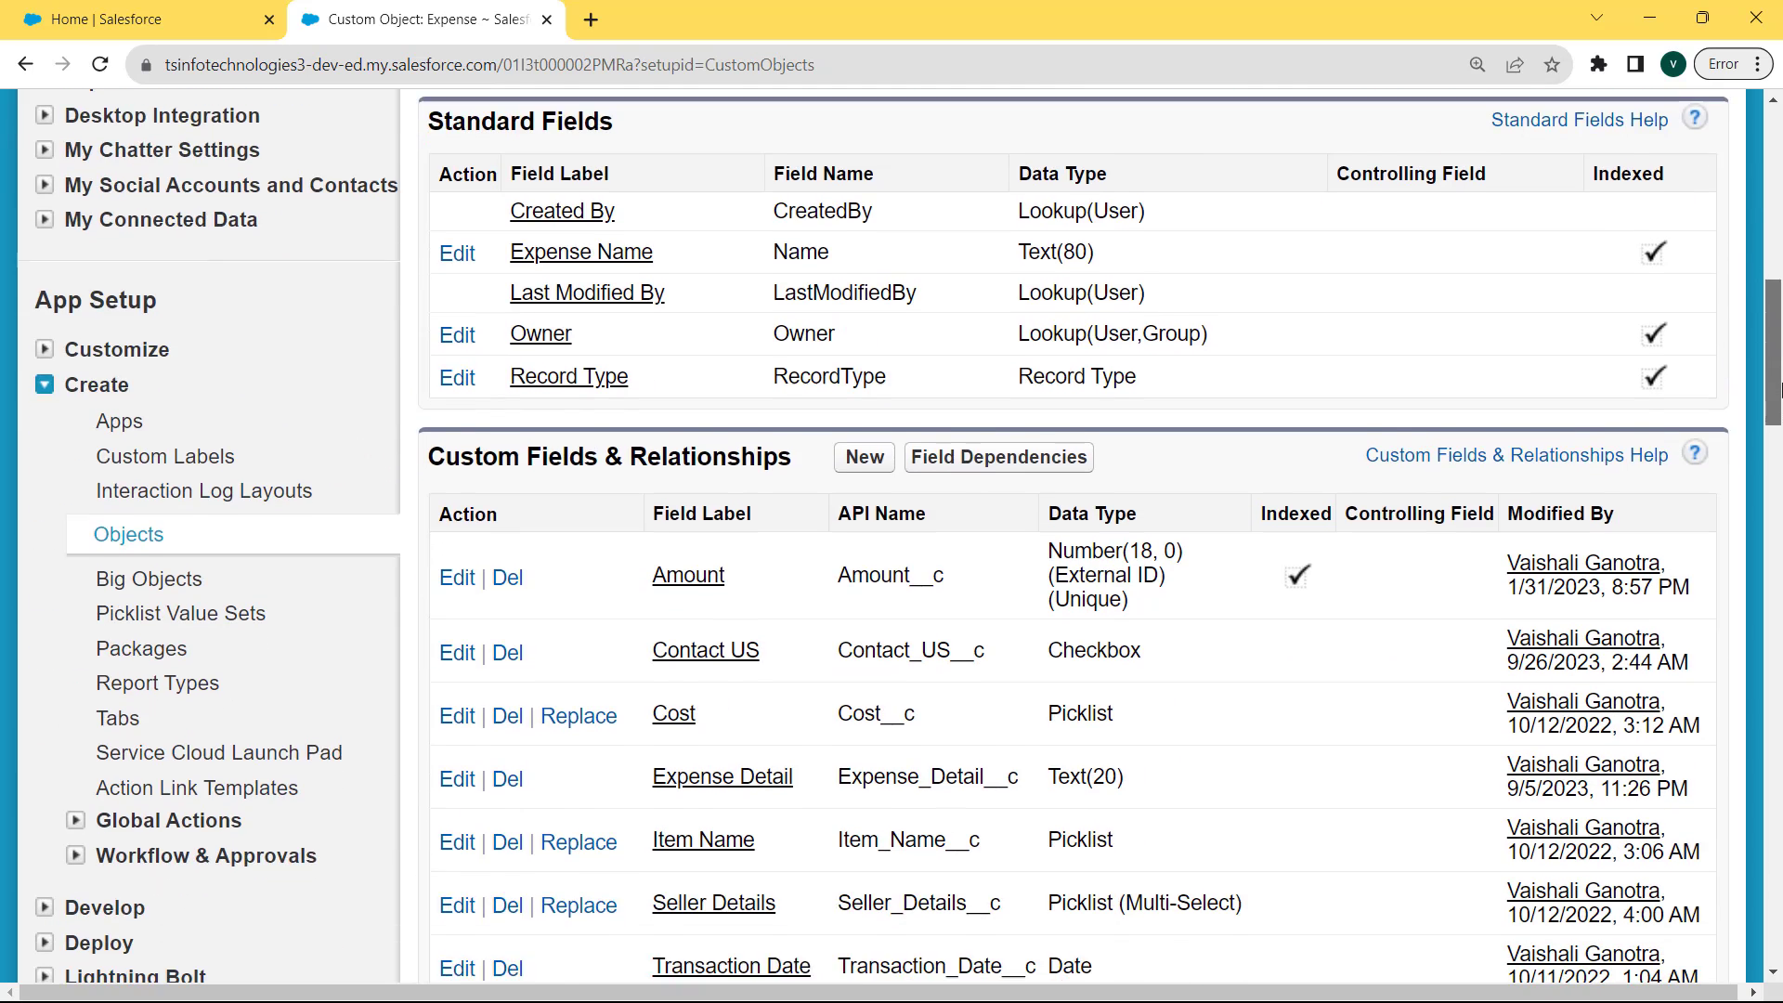
left_click_drag(1780, 409, 1780, 422)
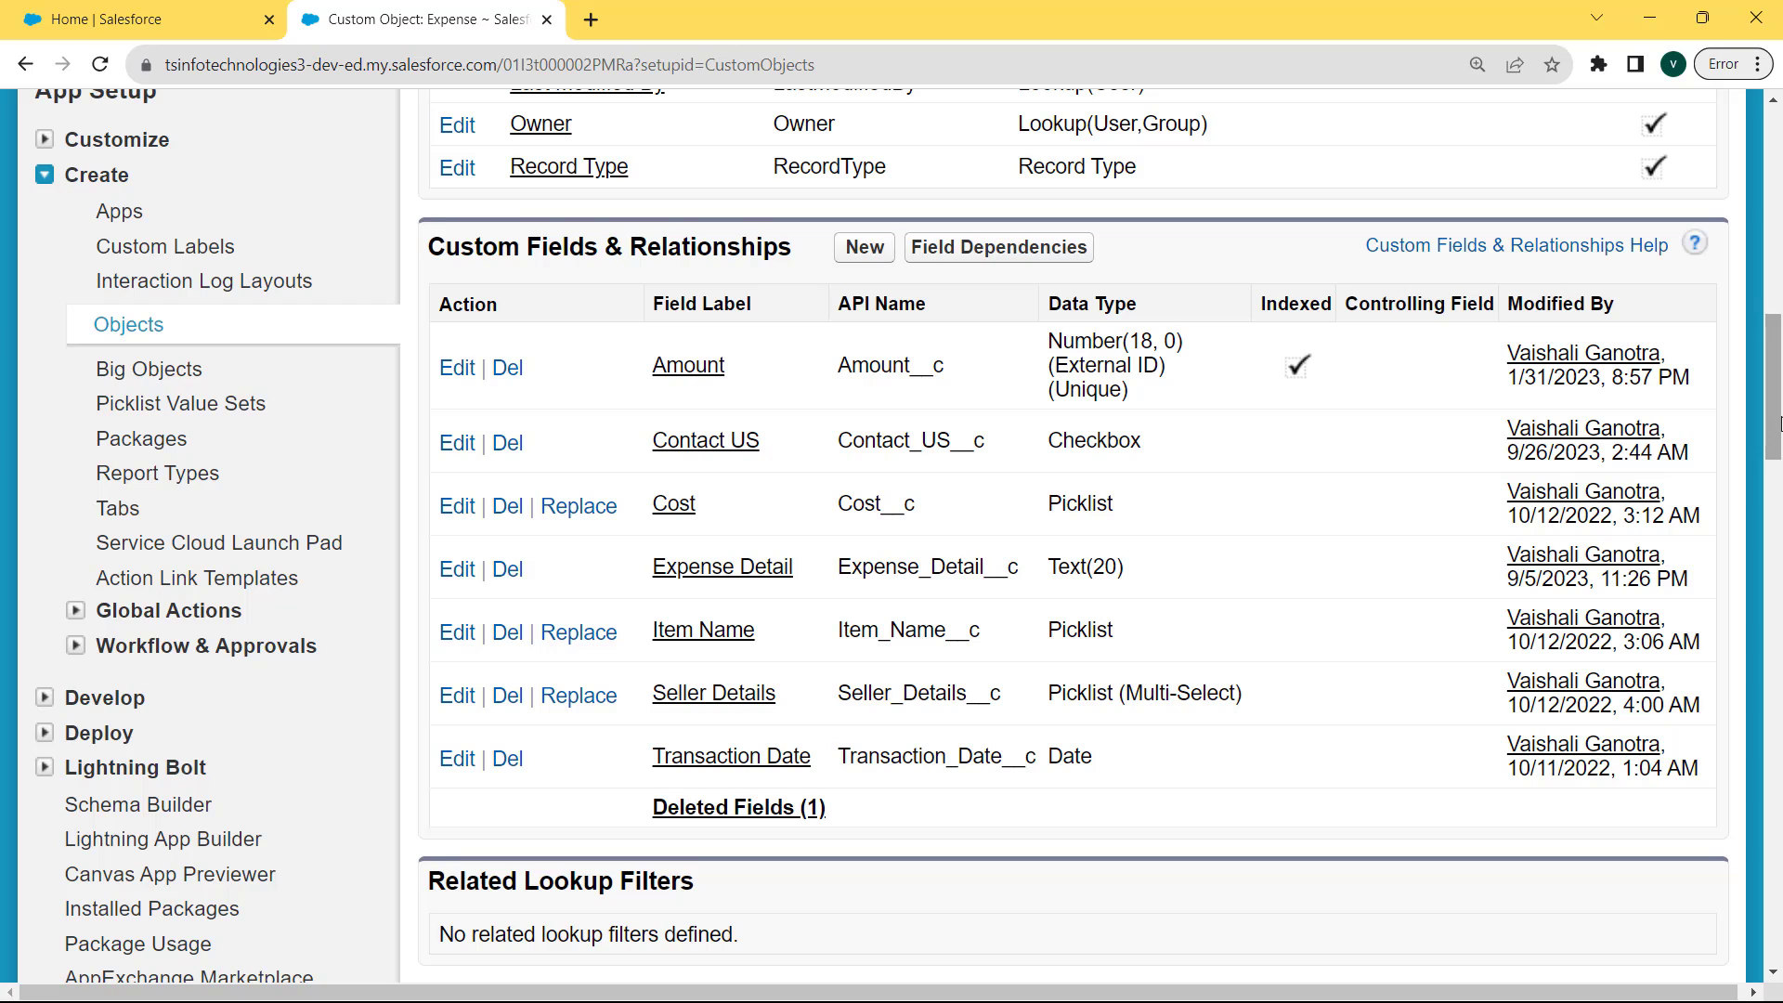